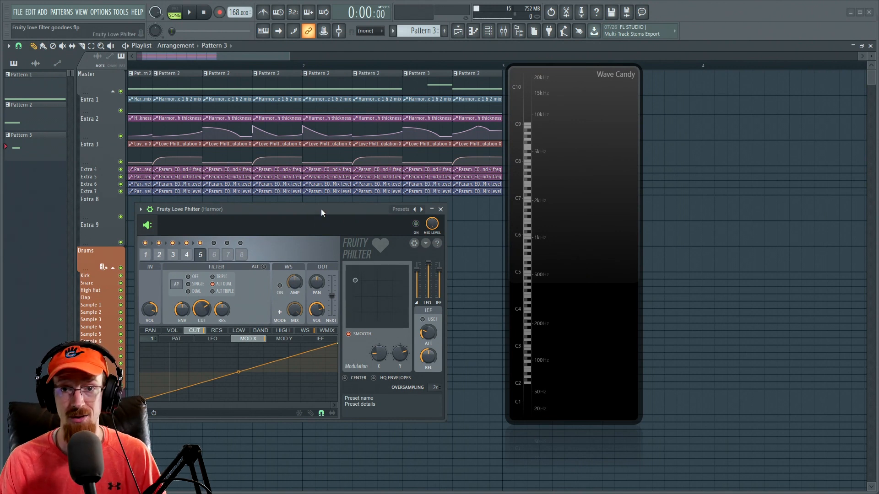
# Step: Play the arrangement with the Harmor channel's Love Philter bypassed, enable the effect, and play it again to compare
pyautogui.press('space')
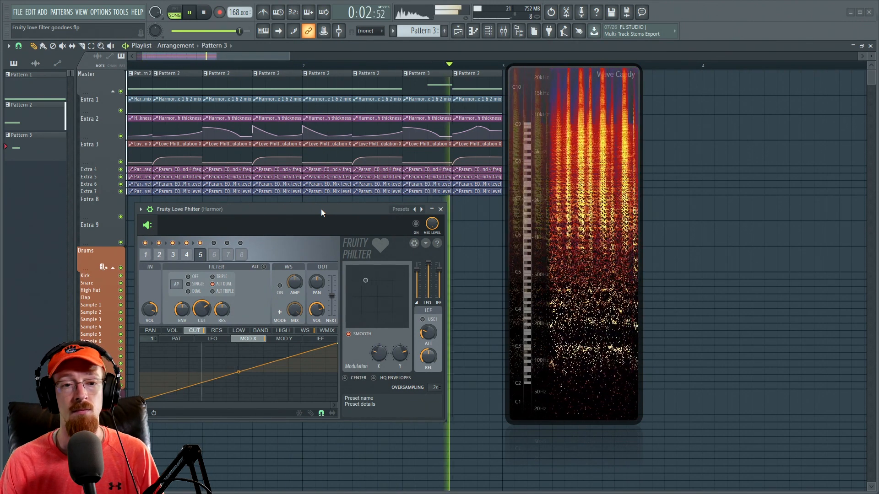
pyautogui.press('space')
pyautogui.click(416, 224)
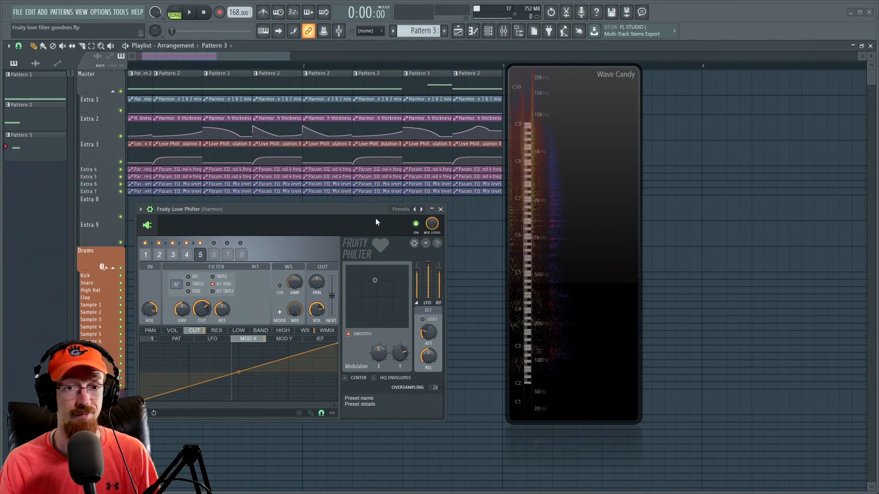
pyautogui.press('space')
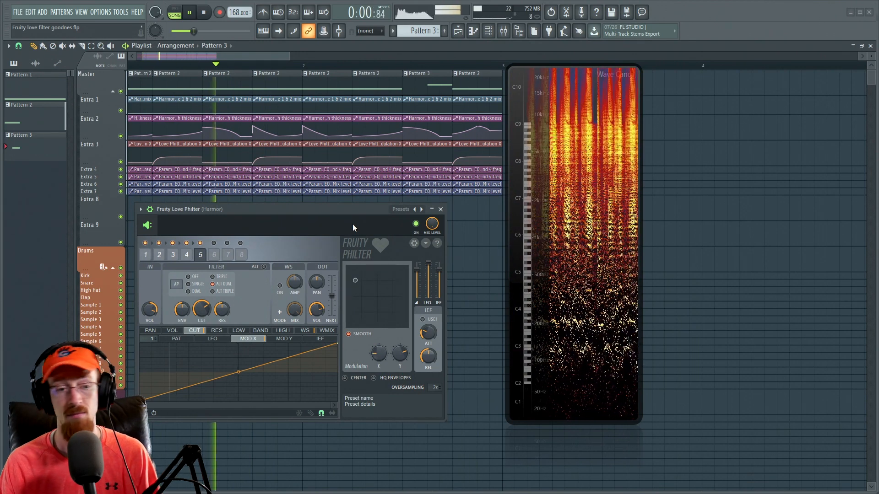
pyautogui.press('space')
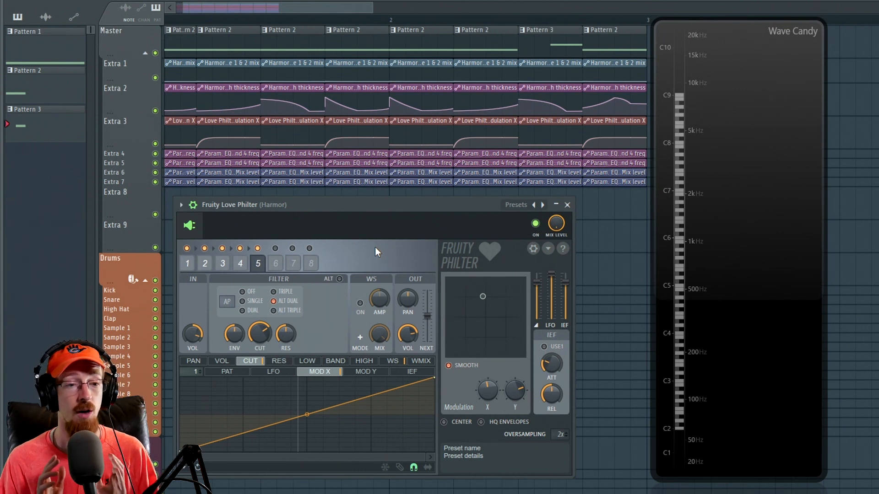
# Step: Examine the settings of filter units 1 to 5 in the Harmor Love Philter one after another
pyautogui.click(190, 266)
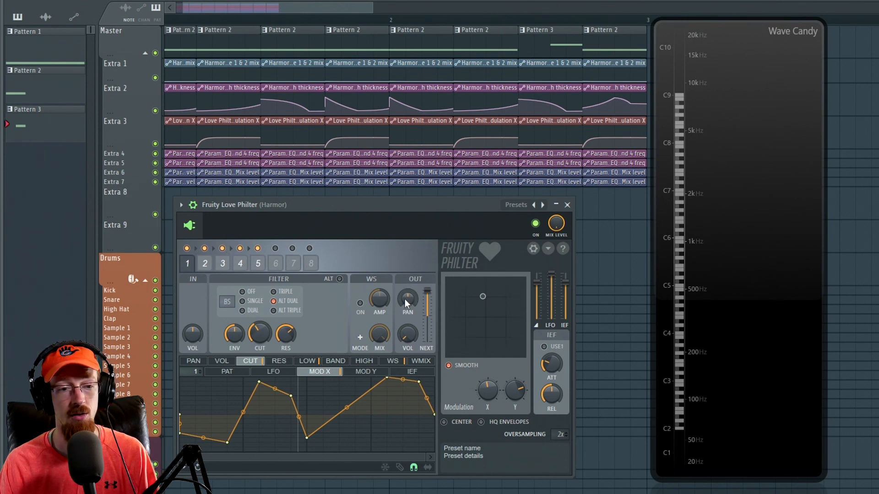
pyautogui.click(204, 265)
pyautogui.click(188, 264)
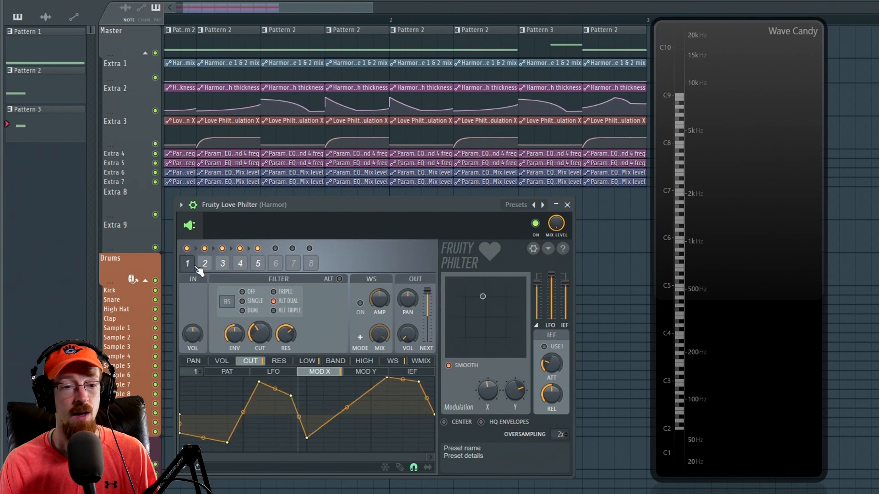
pyautogui.click(205, 264)
pyautogui.click(223, 264)
pyautogui.click(240, 264)
pyautogui.click(258, 264)
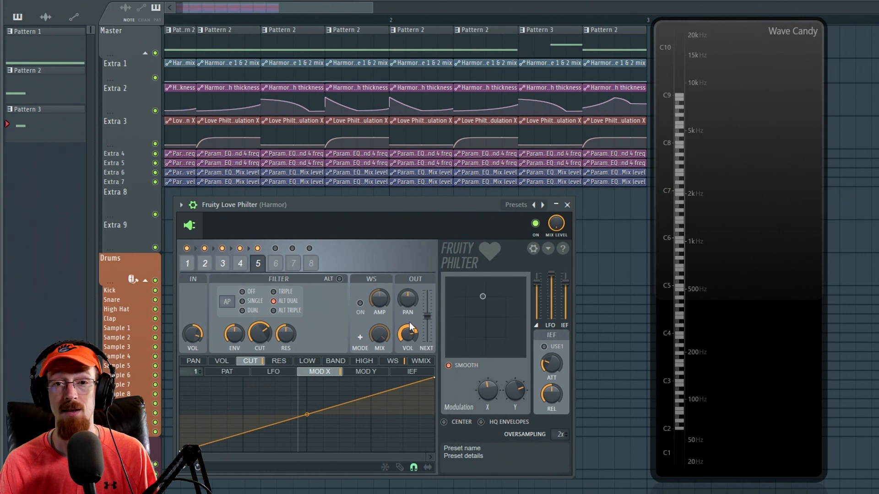
# Step: Examine the available filter types for unit 1 and compare it with the other active filter units
pyautogui.click(187, 264)
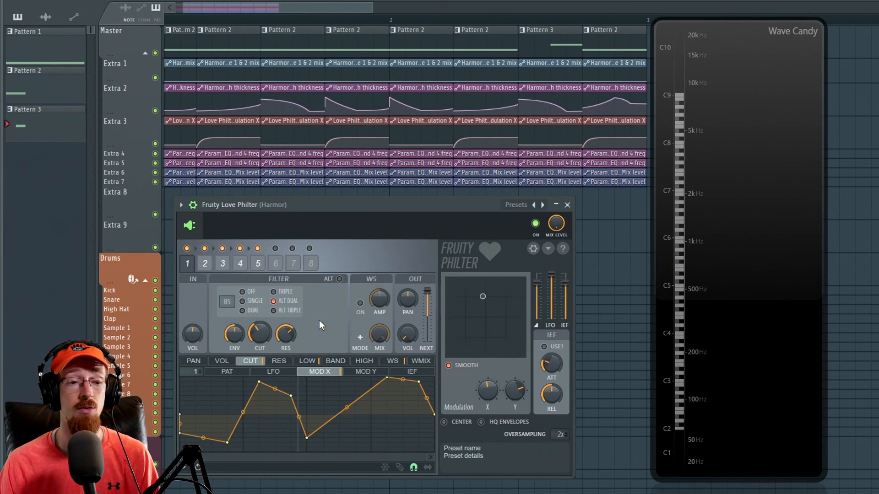
pyautogui.click(225, 300)
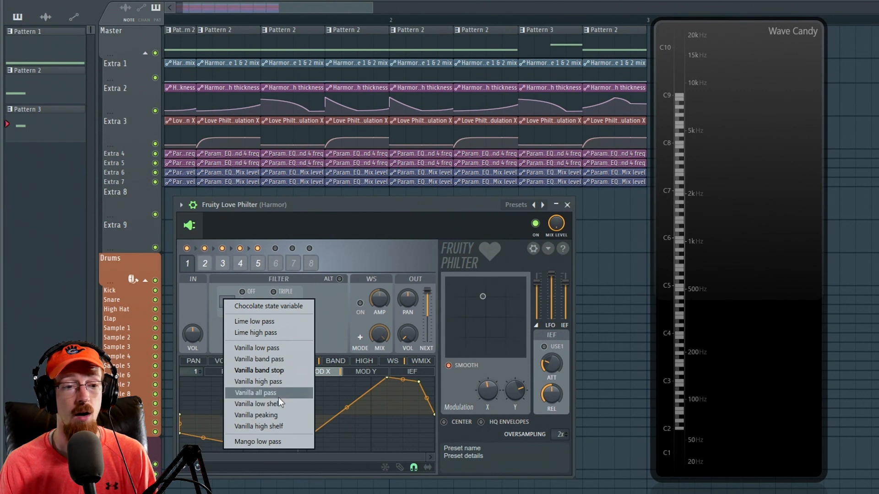
pyautogui.click(364, 253)
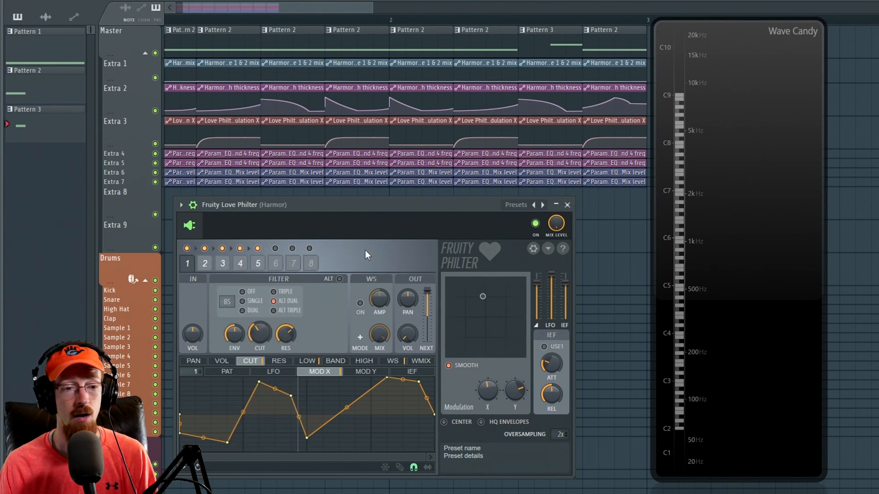
pyautogui.click(207, 271)
pyautogui.click(225, 268)
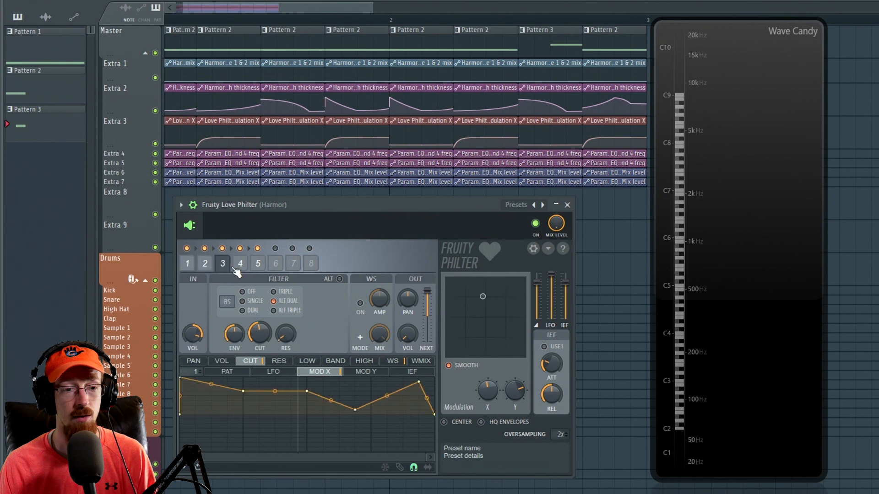
pyautogui.click(240, 263)
pyautogui.click(258, 264)
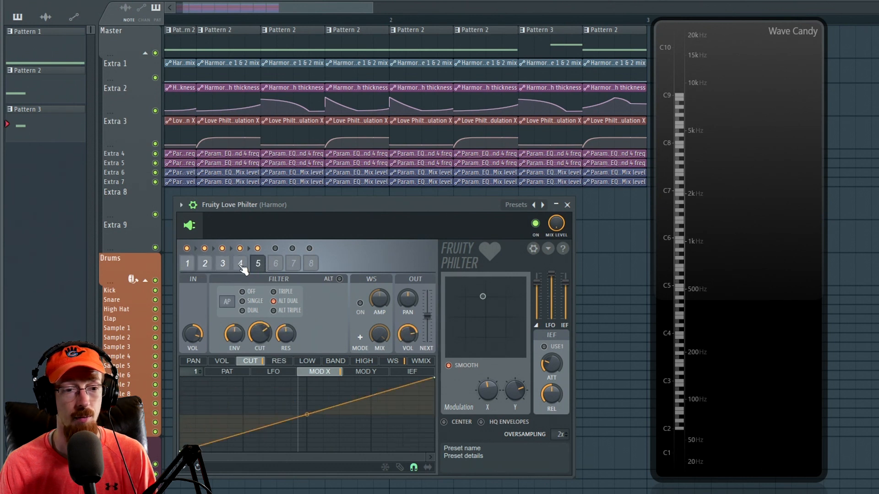
pyautogui.click(205, 264)
pyautogui.click(188, 264)
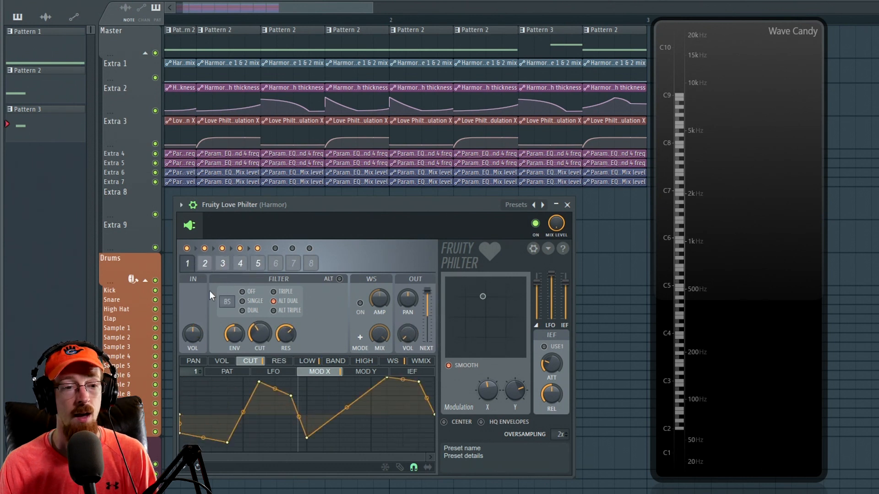
pyautogui.click(228, 302)
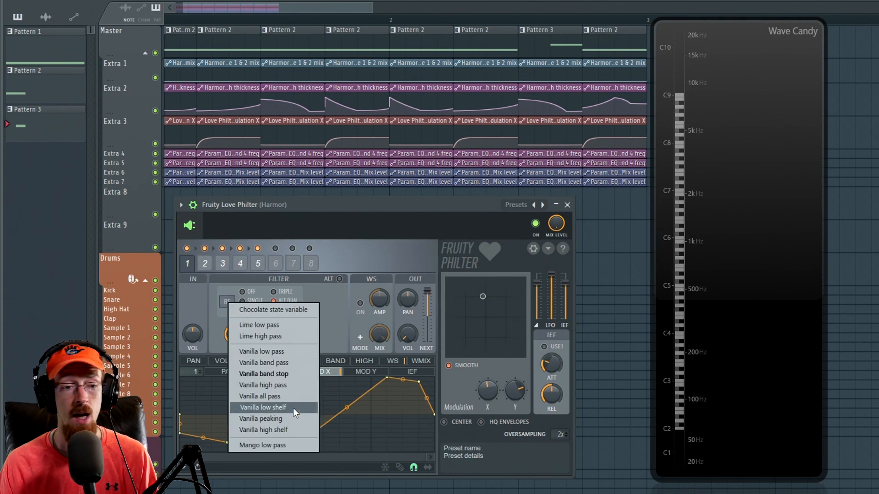
pyautogui.click(374, 260)
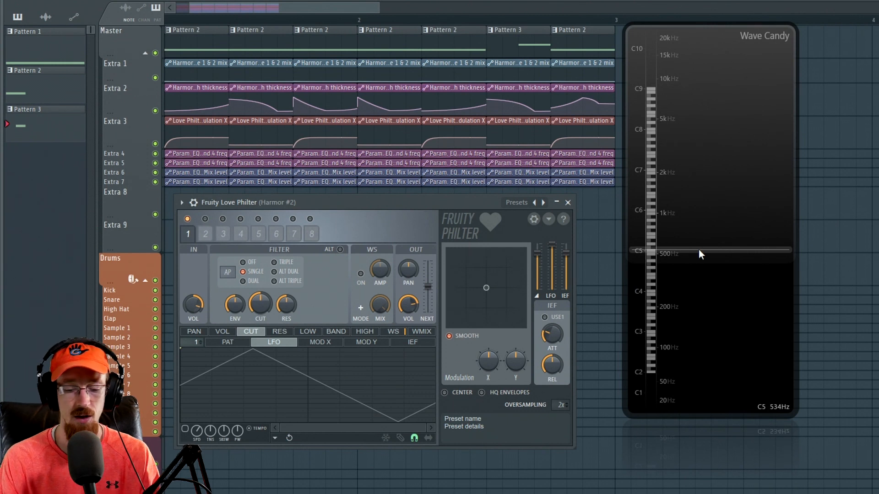
# Step: Sweep filter unit 1's cutoff in the Harmor #2 Love Philter, then enable LFO modulation on it and raise the LFO speed
pyautogui.press('pageup')
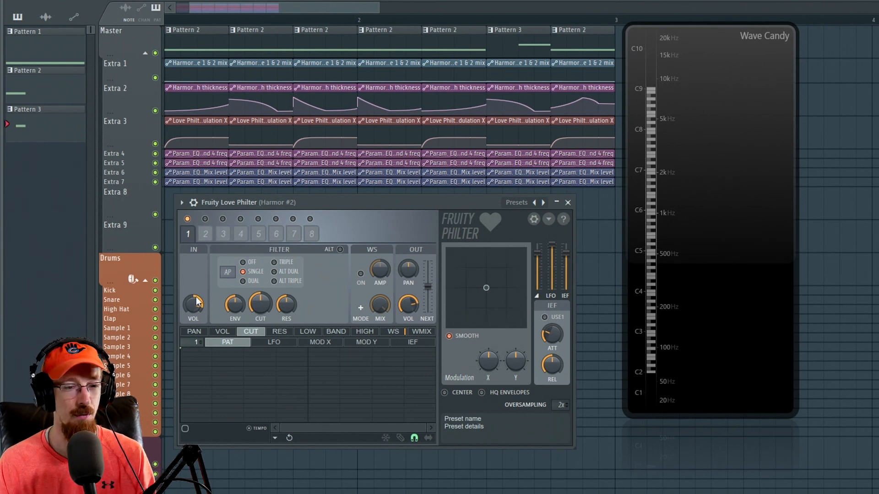
pyautogui.click(548, 221)
pyautogui.click(569, 274)
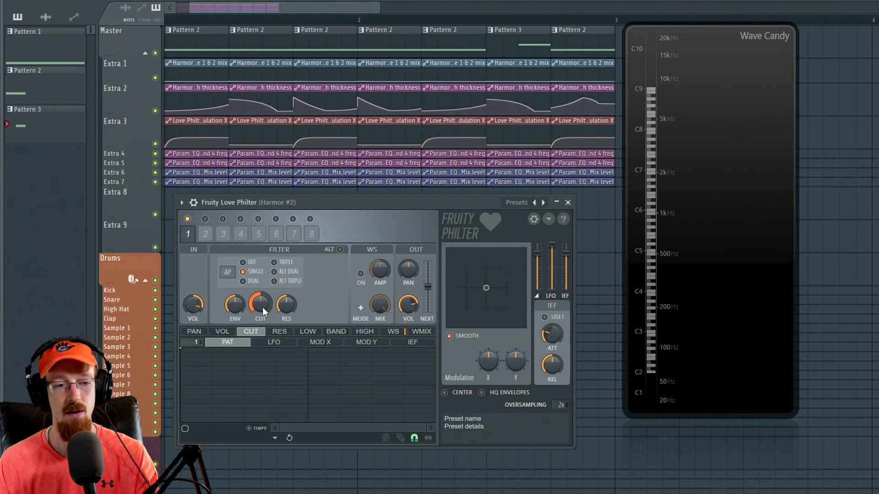
pyautogui.moveTo(262, 304); pyautogui.dragTo(262, 264)
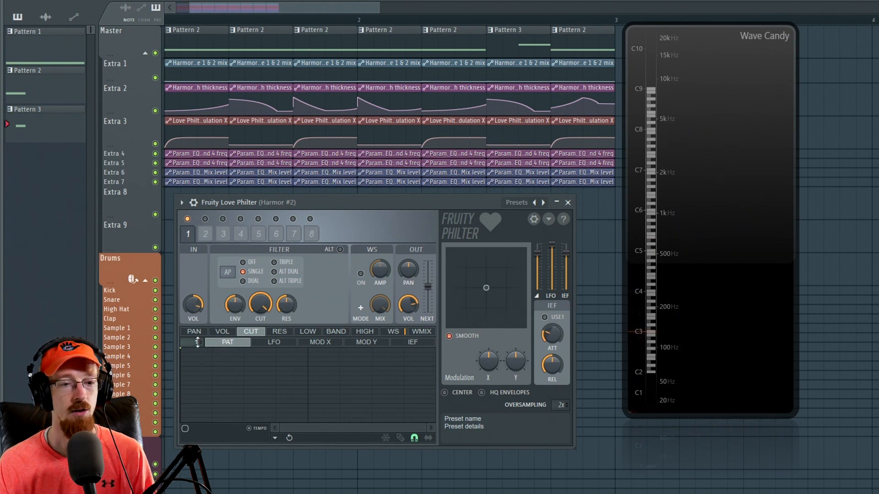
pyautogui.click(280, 343)
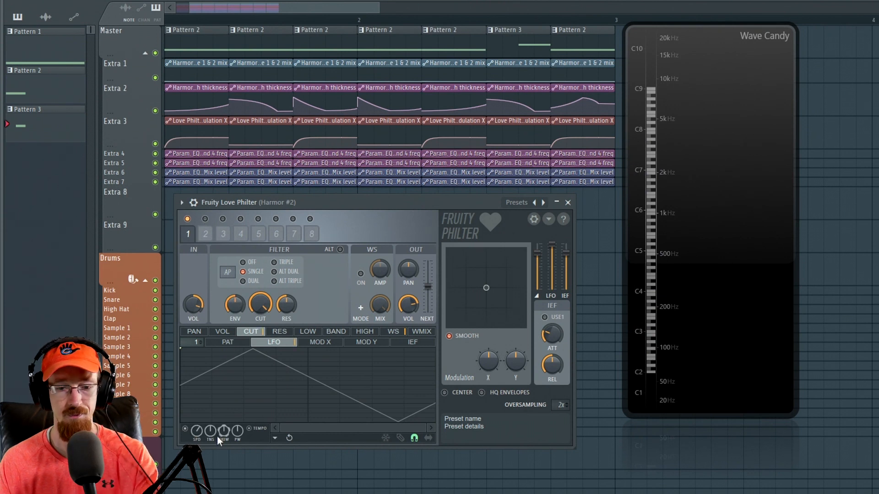
pyautogui.moveTo(198, 431); pyautogui.dragTo(198, 412)
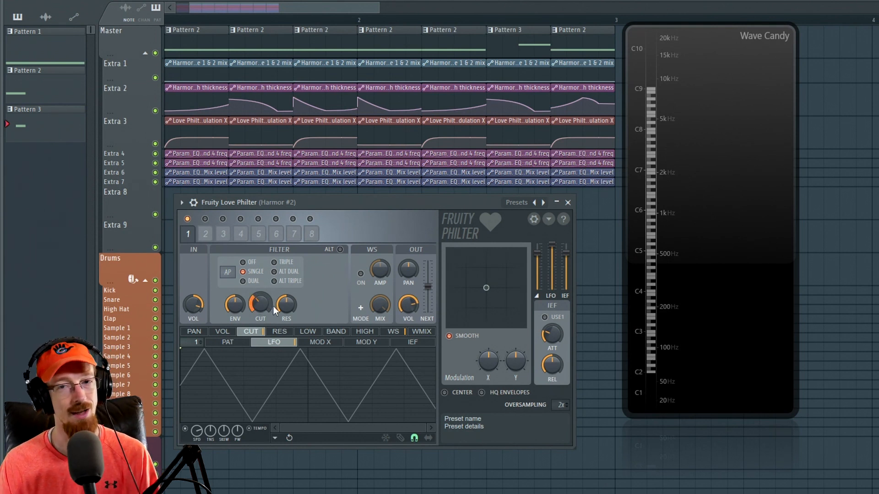
# Step: Raise filter unit 1's resonance, fine-tune its cutoff, and toggle playback
pyautogui.moveTo(287, 307); pyautogui.dragTo(288, 293)
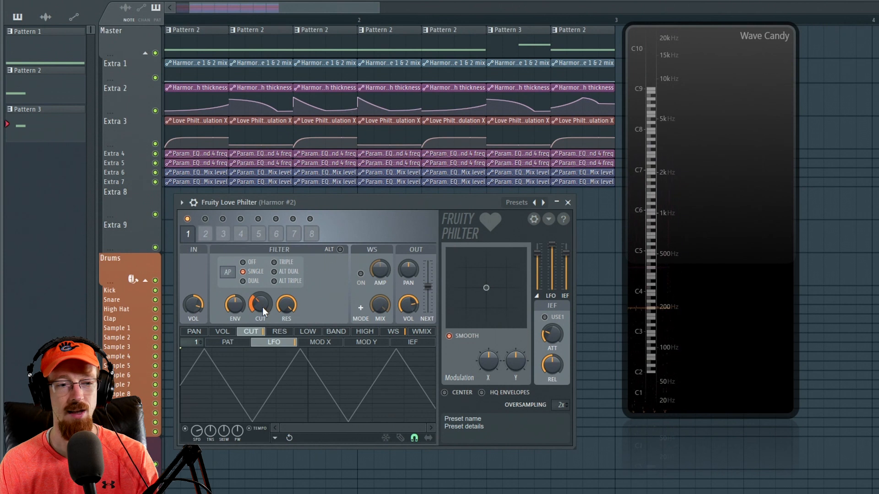
pyautogui.moveTo(263, 307)
pyautogui.mouseDown()
pyautogui.moveTo(263, 296)
pyautogui.moveTo(262, 307)
pyautogui.mouseUp()
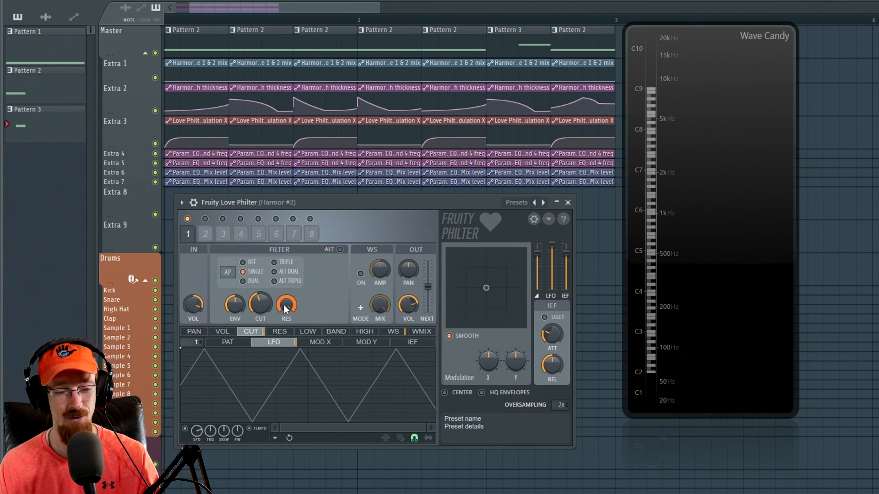
pyautogui.press('space')
# Step: Set the cutoff LFO speed near maximum and readjust filter unit 1's resonance and cutoff
pyautogui.moveTo(197, 432); pyautogui.dragTo(197, 396)
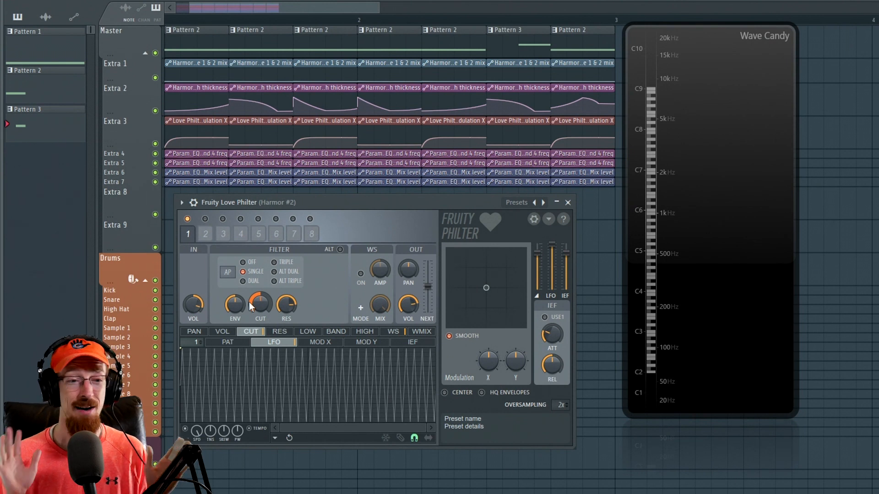
pyautogui.moveTo(279, 304); pyautogui.dragTo(280, 296)
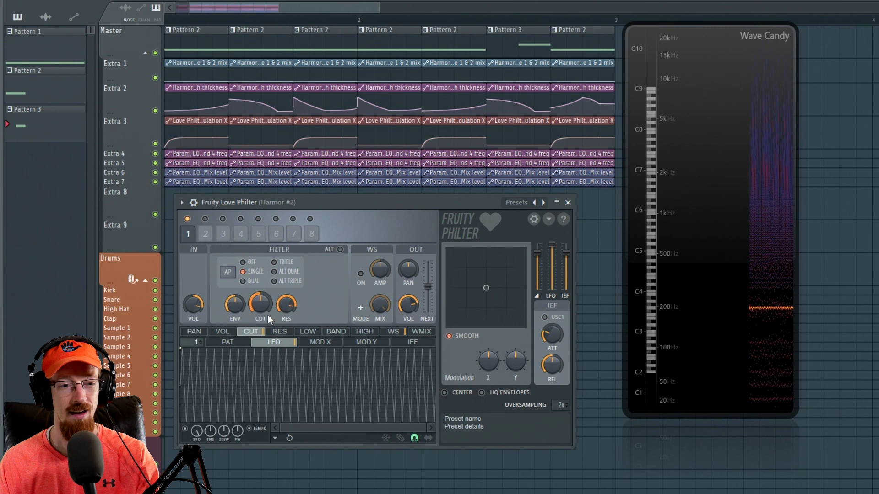
pyautogui.moveTo(270, 304); pyautogui.dragTo(271, 334)
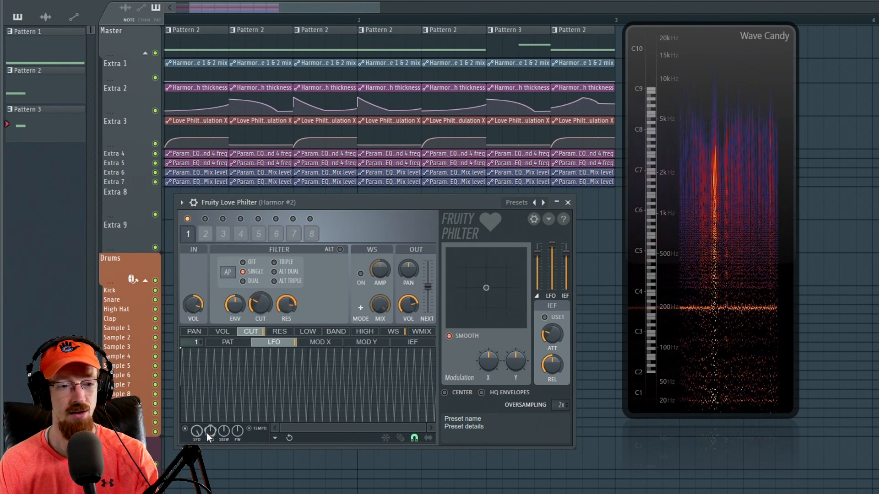
# Step: Reshape the cutoff LFO into curved ramps, adjust the cutoff, and set the filter mode to Dual after trying Triple
pyautogui.moveTo(221, 431); pyautogui.dragTo(196, 444)
pyautogui.moveTo(261, 304); pyautogui.dragTo(260, 294)
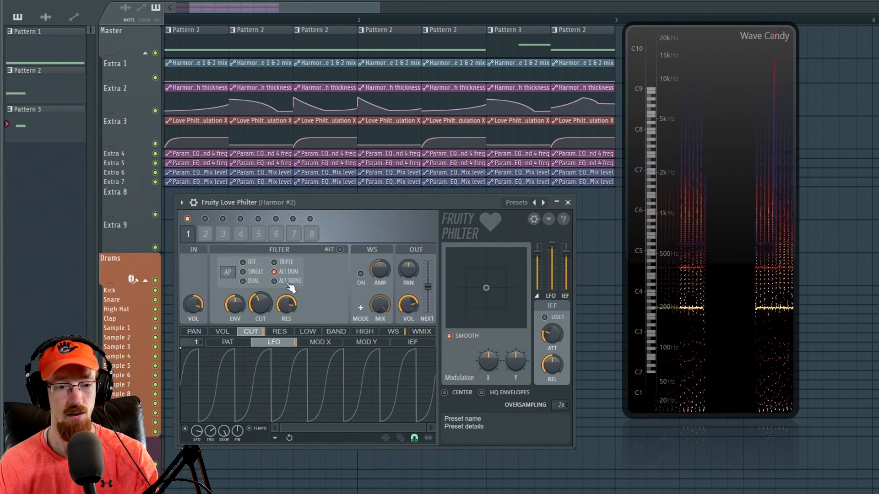
pyautogui.click(292, 263)
pyautogui.click(253, 282)
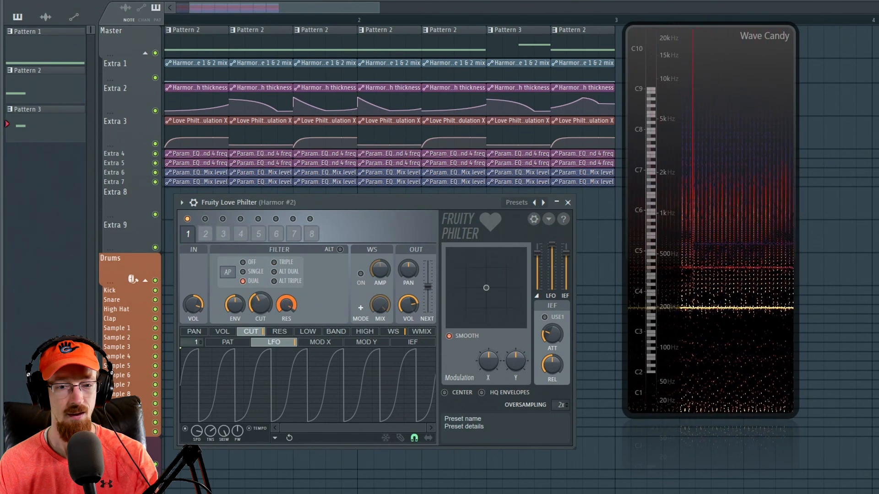
# Step: Raise the cutoff LFO speed again and sweep the cutoff to its minimum and back up slightly
pyautogui.moveTo(200, 432); pyautogui.dragTo(199, 425)
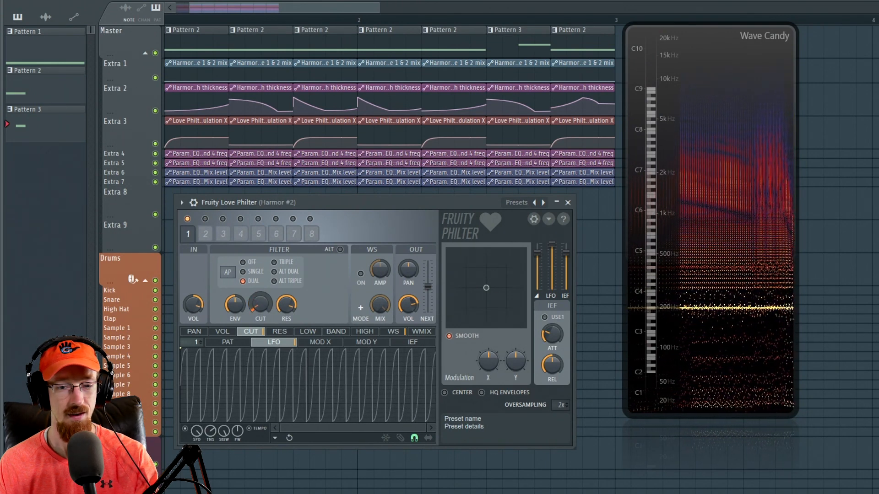
pyautogui.moveTo(264, 306); pyautogui.dragTo(264, 357)
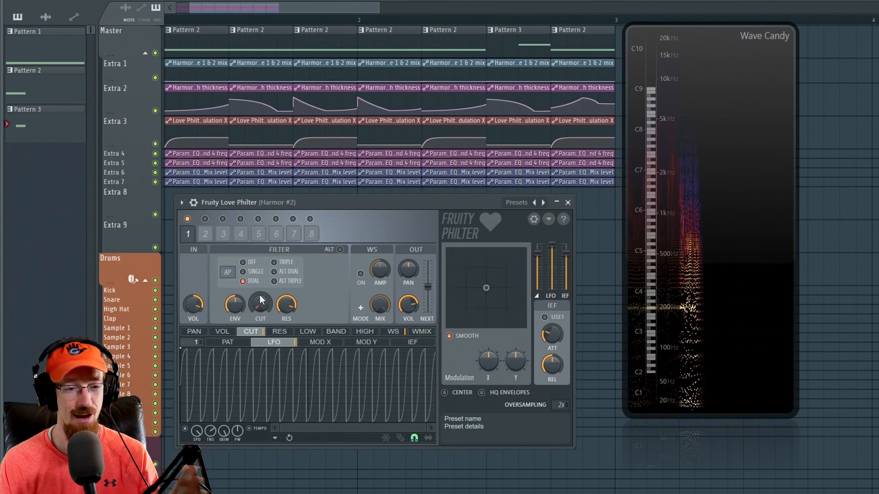
pyautogui.moveTo(263, 303); pyautogui.dragTo(262, 293)
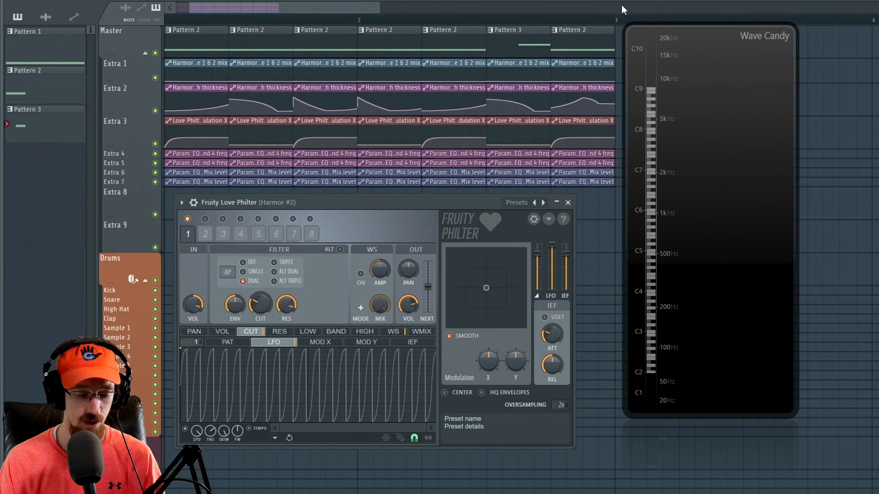
# Step: In Harmor #3, lengthen the Timbre 1 harmonic level envelope's decay and bend it to hold before falling, and close the synth window
pyautogui.press('F6')
pyautogui.click(138, 131)
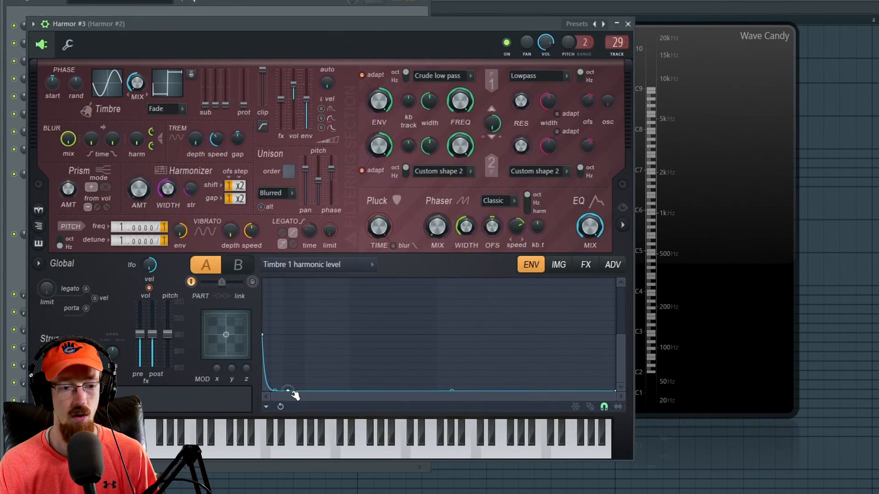
pyautogui.moveTo(294, 394); pyautogui.dragTo(338, 395)
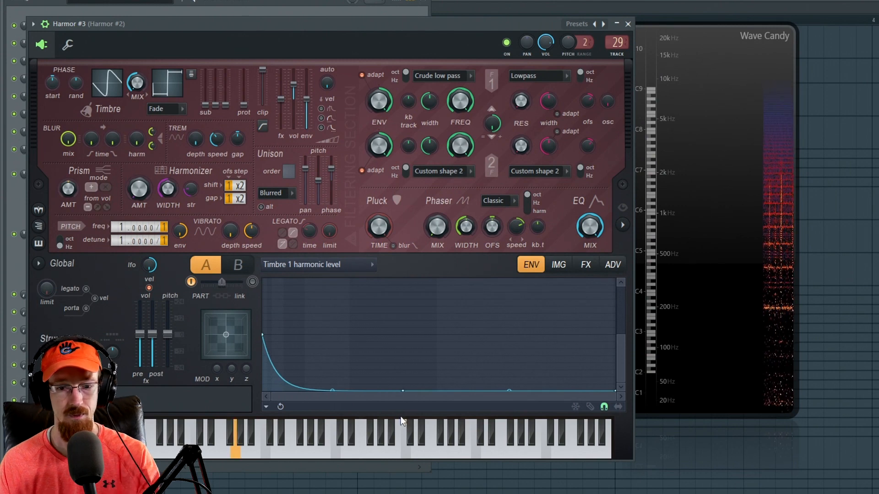
pyautogui.moveTo(333, 391); pyautogui.dragTo(333, 336)
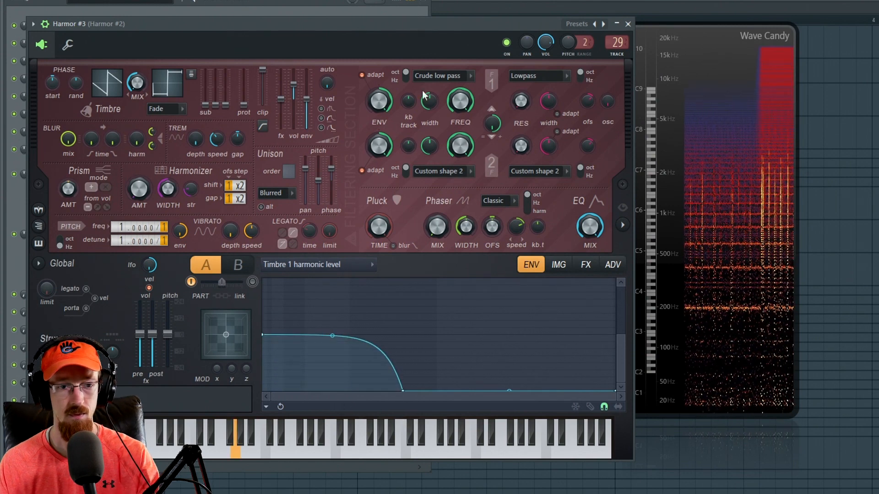
pyautogui.moveTo(374, 29); pyautogui.dragTo(401, 89)
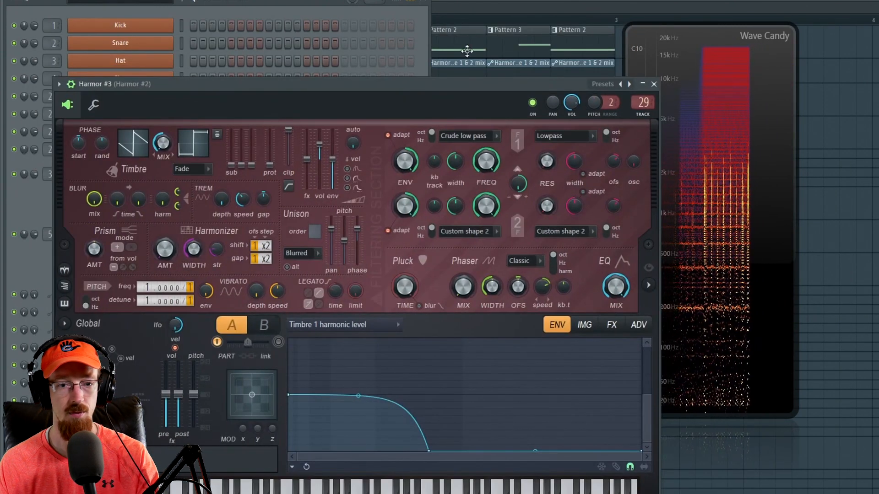
pyautogui.click(654, 84)
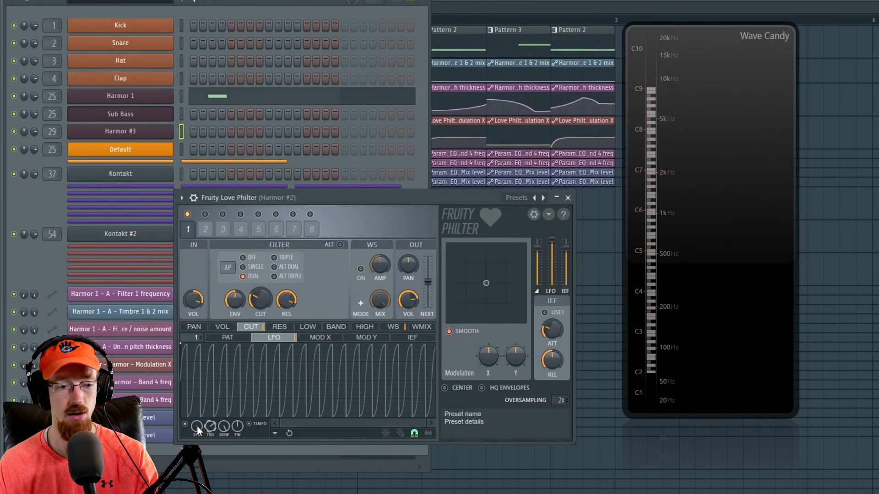
# Step: Slow the cutoff LFO and switch filter unit 1 to Vanilla band stop in Alt Dual mode, adjusting its cutoff
pyautogui.moveTo(197, 426); pyautogui.dragTo(197, 458)
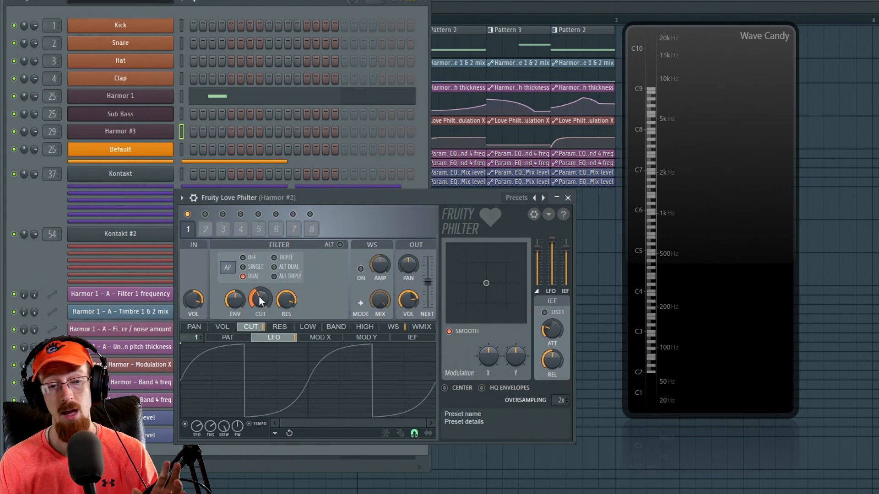
pyautogui.click(228, 267)
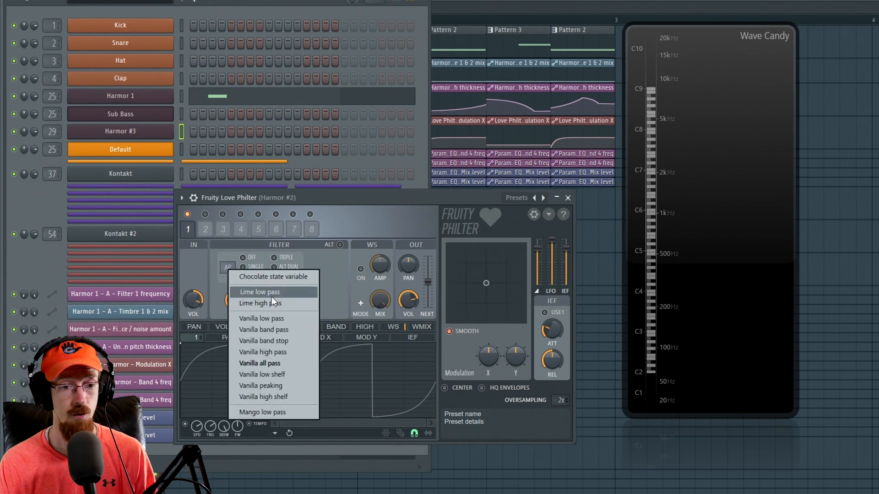
pyautogui.click(291, 341)
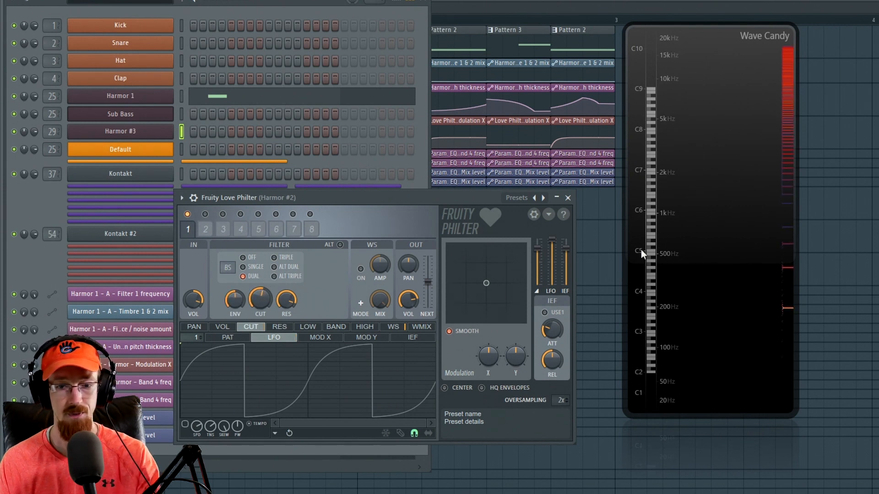
pyautogui.moveTo(260, 299)
pyautogui.mouseDown()
pyautogui.moveTo(261, 330)
pyautogui.moveTo(260, 313)
pyautogui.mouseUp()
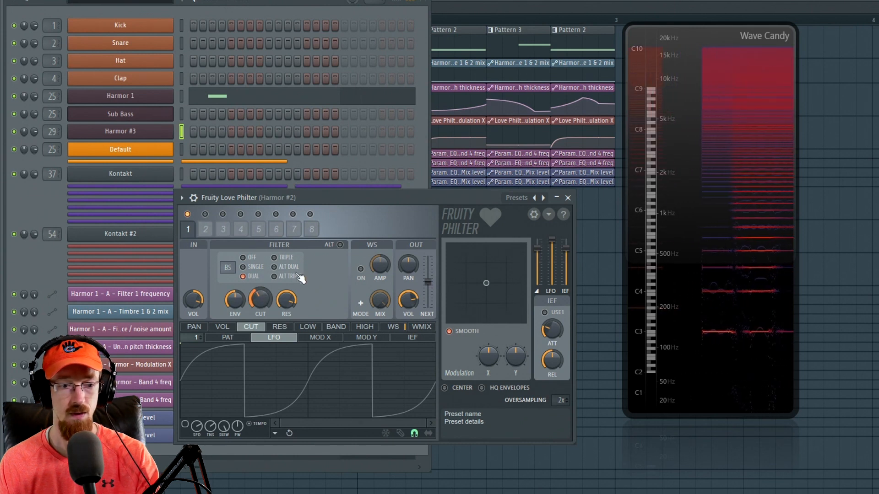
pyautogui.click(292, 267)
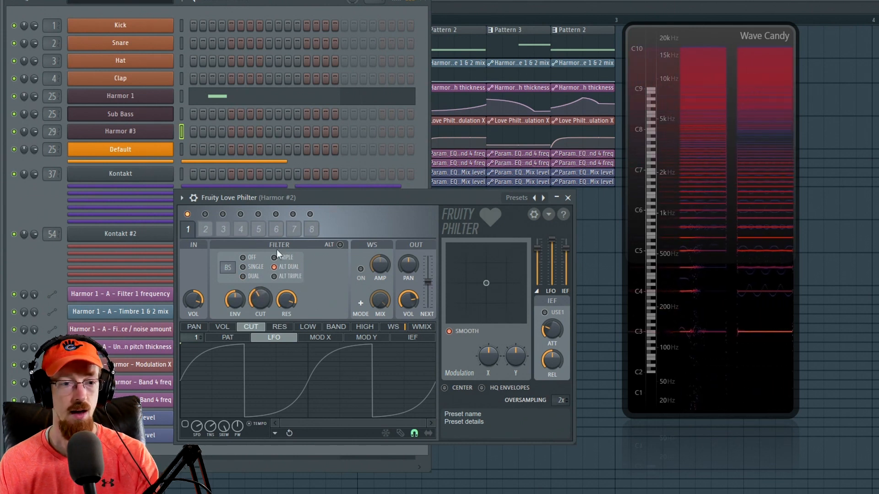
# Step: In Harmor #3, flatten the Timbre 1 harmonic level envelope to a constant sustained level and close the synth window
pyautogui.click(146, 130)
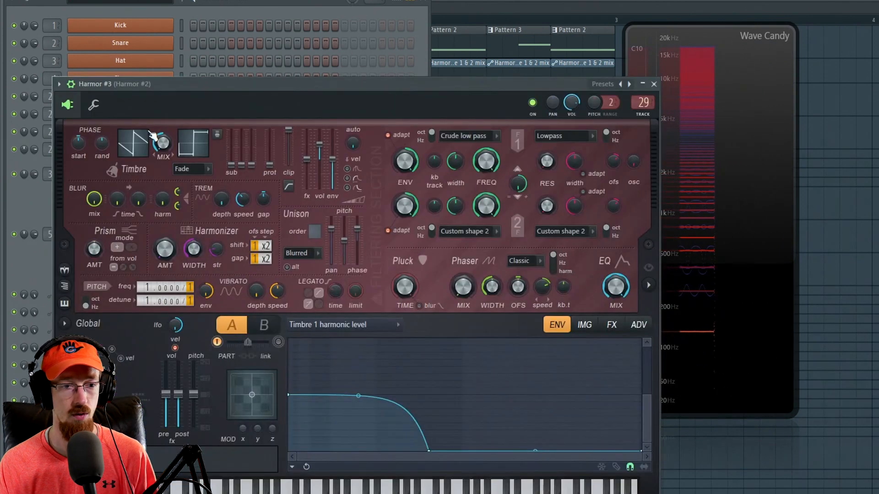
pyautogui.moveTo(431, 453); pyautogui.dragTo(462, 394)
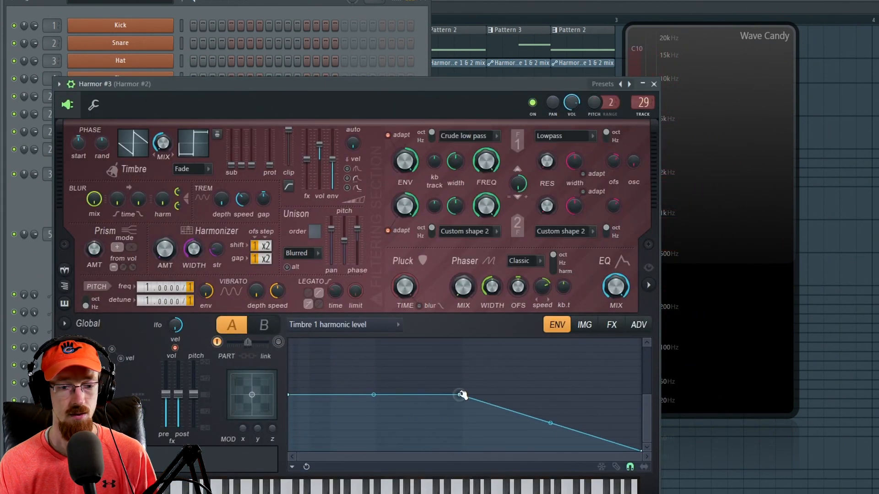
pyautogui.moveTo(641, 451); pyautogui.dragTo(641, 395)
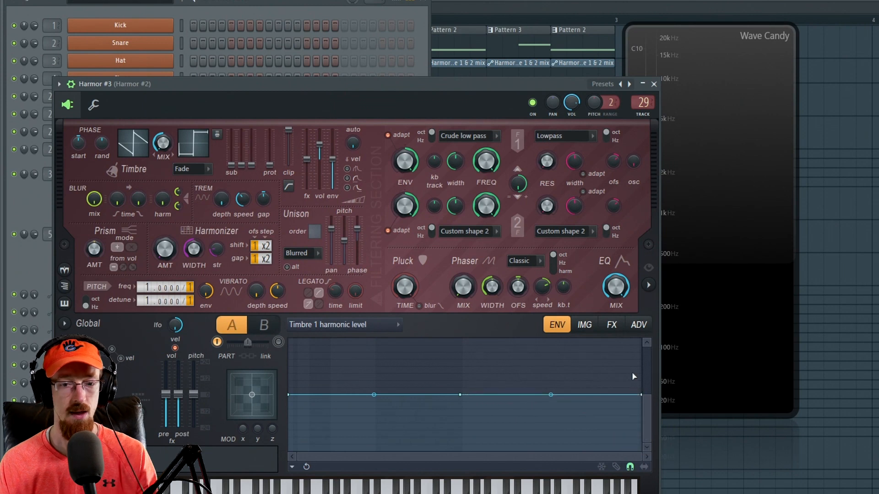
pyautogui.click(654, 84)
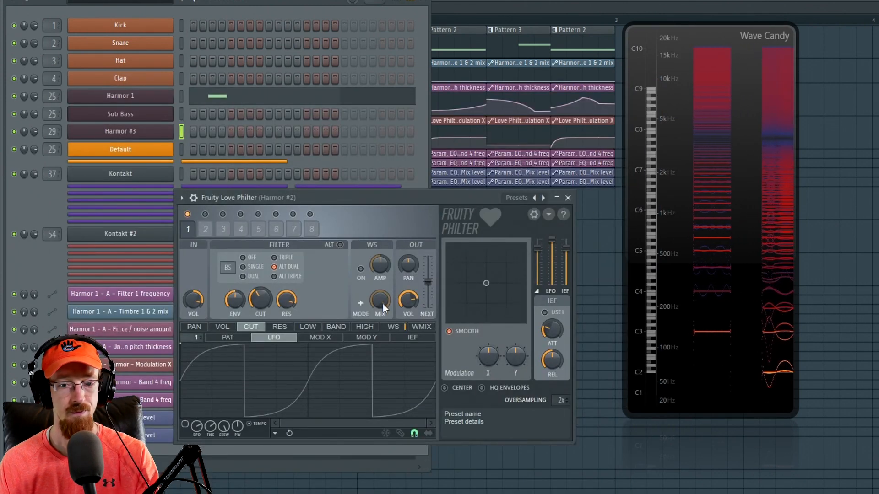
# Step: Sweep the band stop cutoff while comparing the Dual and Single modes, ending in Alt Dual mode with the cutoff readjusted
pyautogui.moveTo(259, 302)
pyautogui.mouseDown()
pyautogui.moveTo(259, 274)
pyautogui.moveTo(259, 303)
pyautogui.mouseUp()
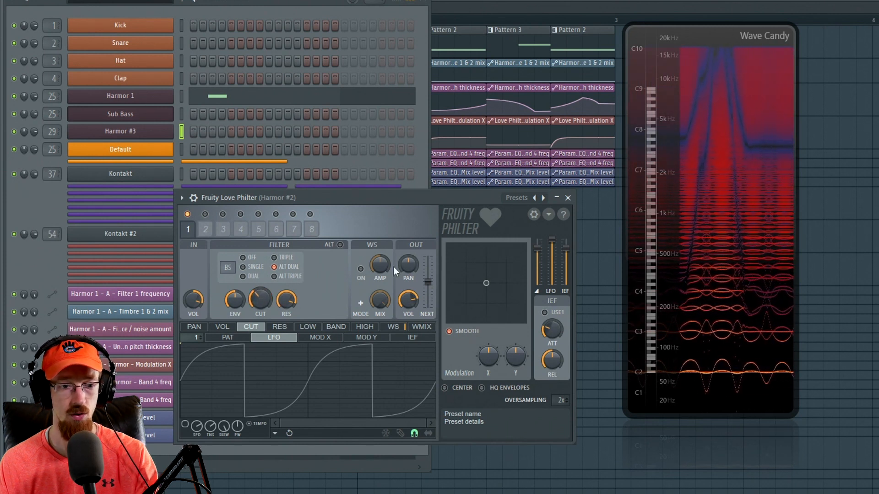
pyautogui.click(254, 277)
pyautogui.moveTo(259, 300); pyautogui.dragTo(260, 277)
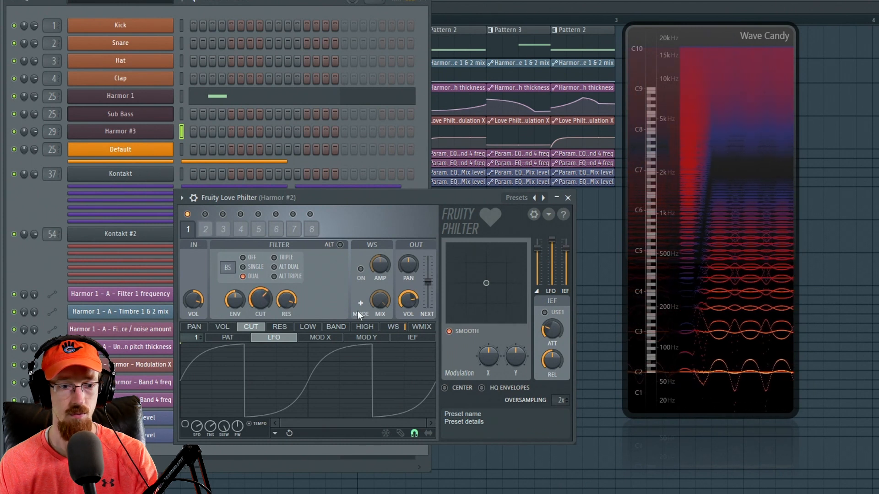
pyautogui.moveTo(261, 300); pyautogui.dragTo(261, 312)
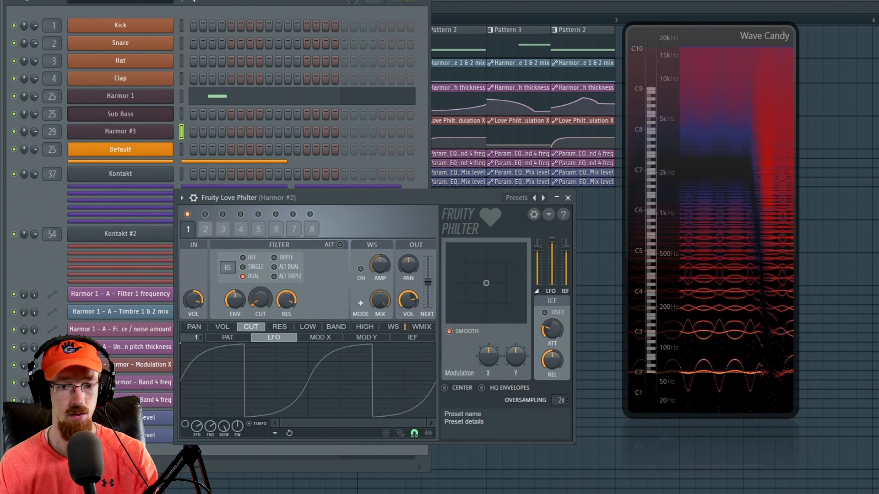
pyautogui.click(254, 267)
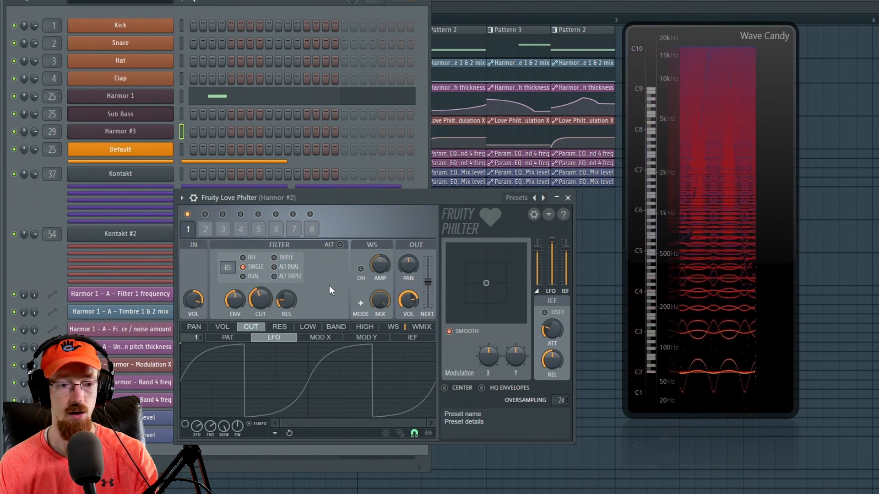
pyautogui.click(274, 267)
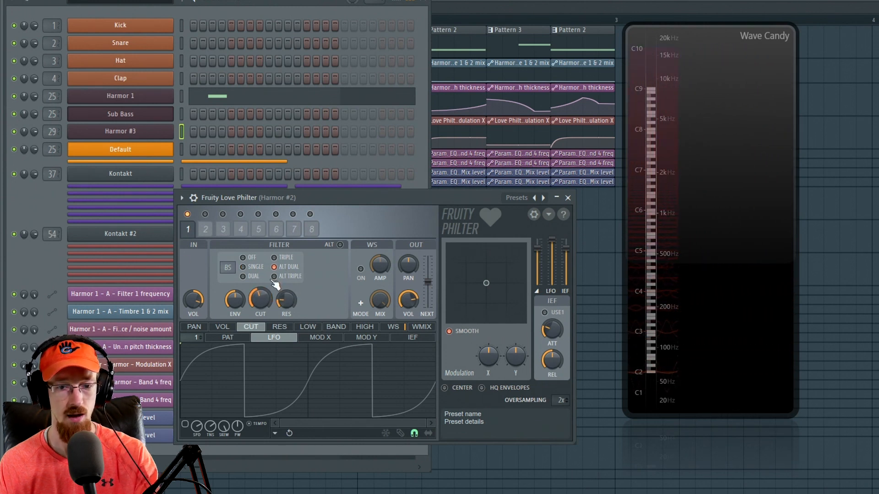
pyautogui.moveTo(266, 298); pyautogui.dragTo(281, 268)
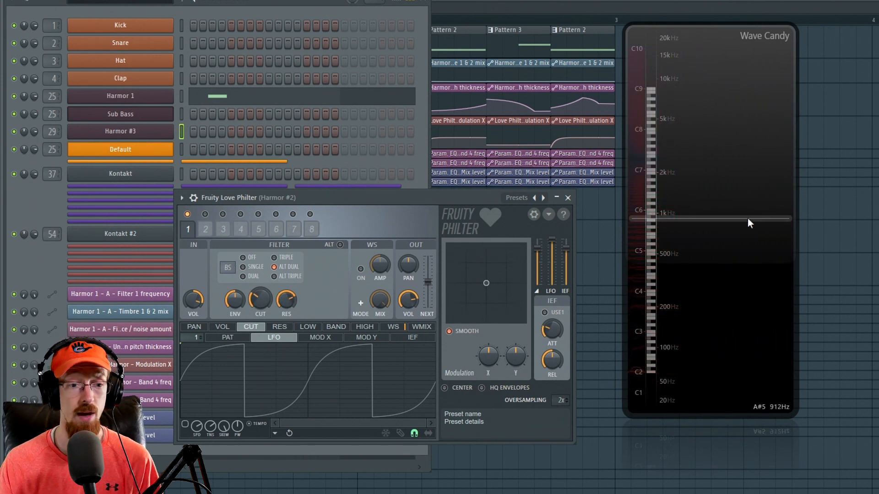
# Step: Check the settings of filter units 3 and 2, return to unit 1, and close the Harmor #2 Fruity Love Philter
pyautogui.click(223, 229)
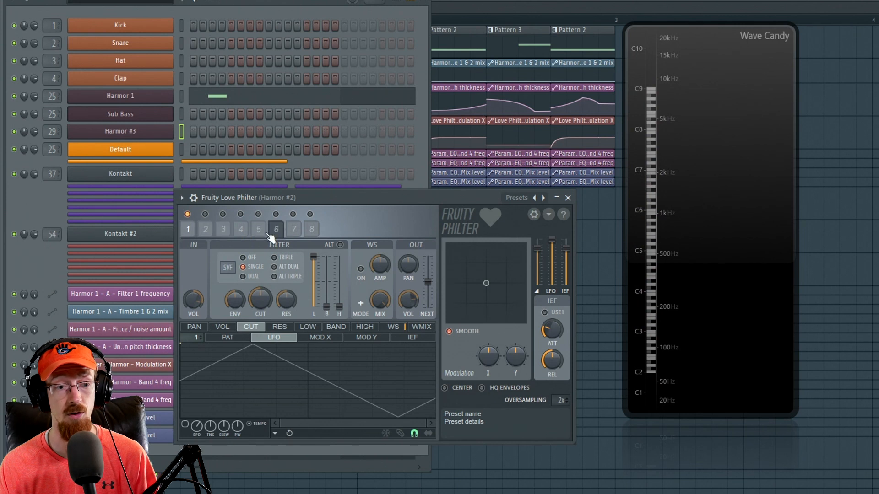
pyautogui.click(192, 235)
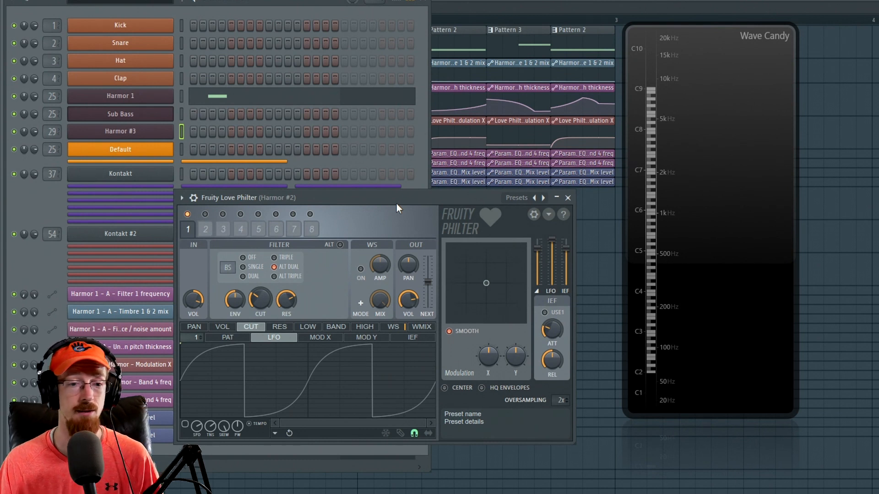
pyautogui.click(205, 229)
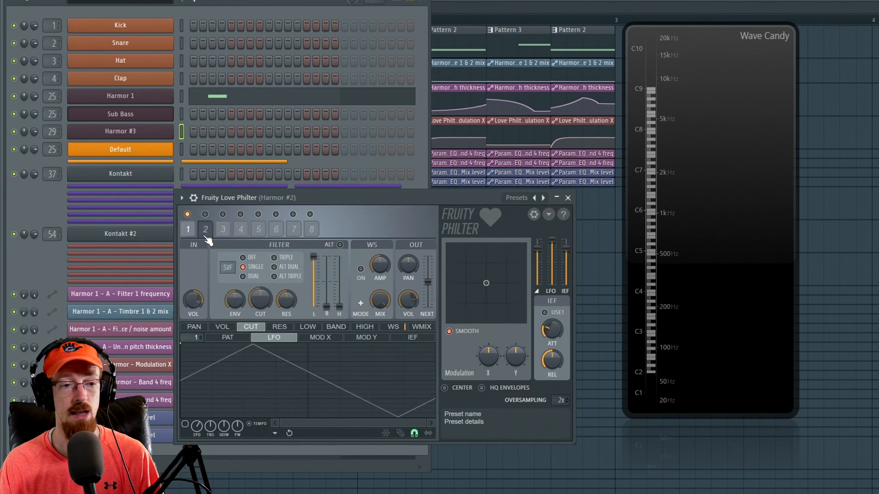
pyautogui.click(188, 229)
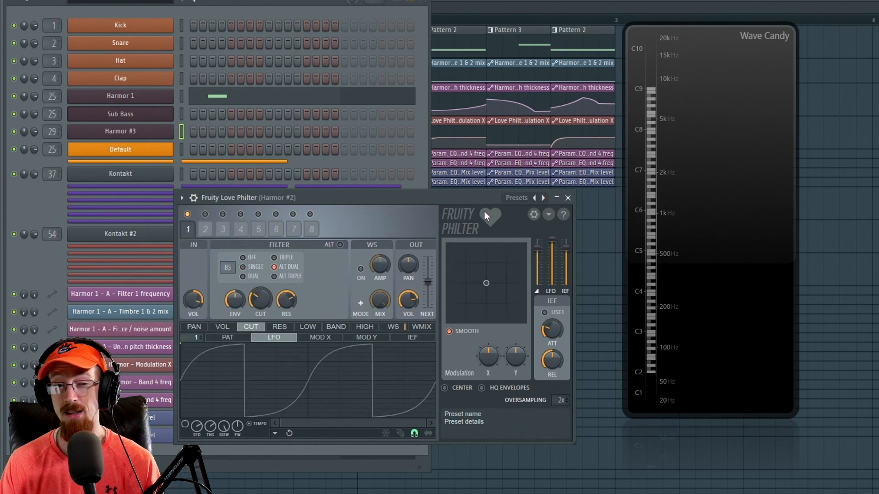
pyautogui.click(568, 197)
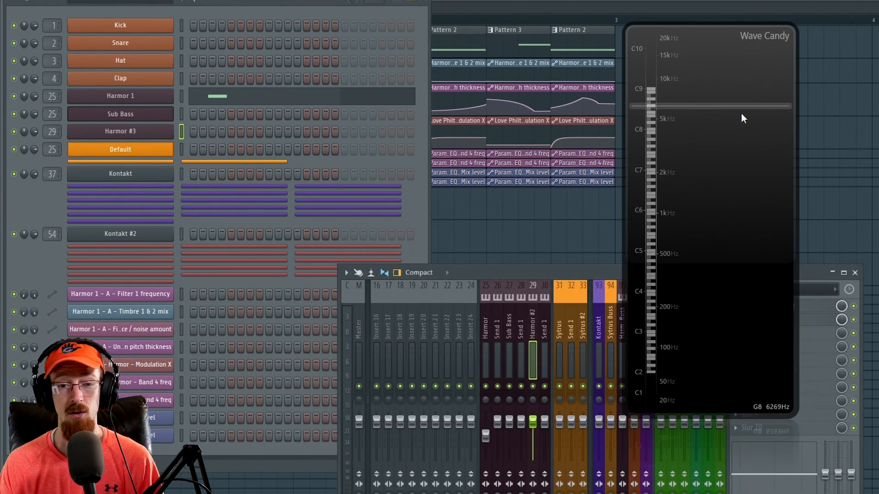
# Step: Open Fruity Love Philter from the Harmor mixer track's effects and arrange its window over the playlist
pyautogui.moveTo(728, 173); pyautogui.dragTo(748, 200)
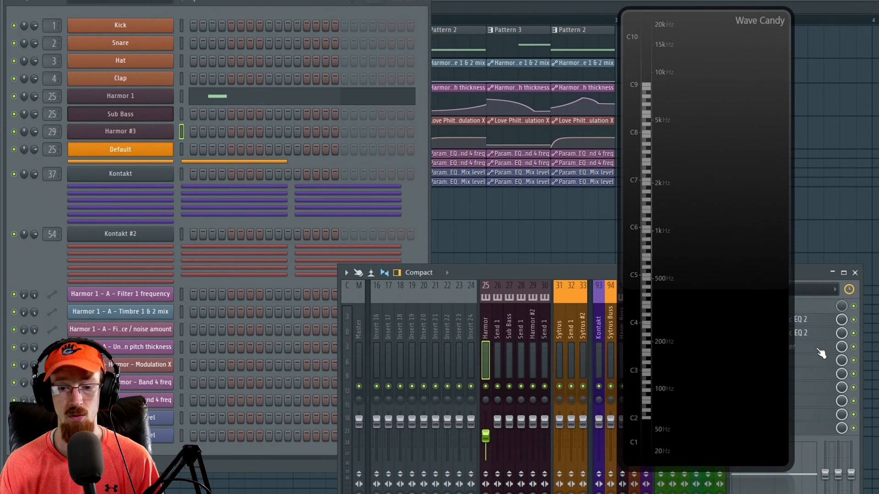
pyautogui.moveTo(808, 274); pyautogui.dragTo(467, 229)
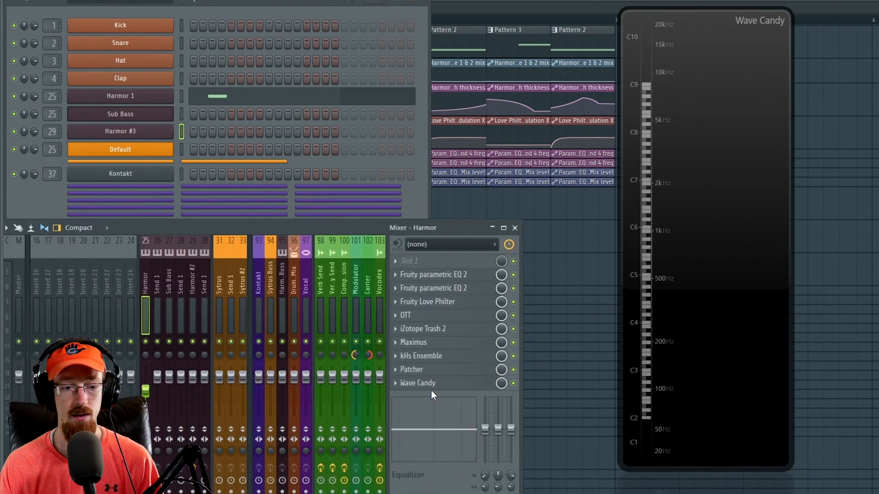
pyautogui.click(452, 303)
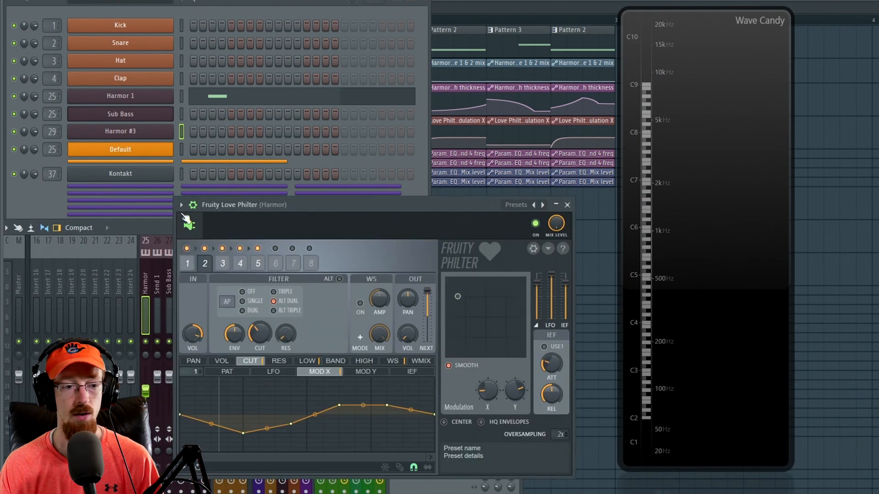
pyautogui.click(488, 7)
pyautogui.moveTo(418, 207); pyautogui.dragTo(420, 205)
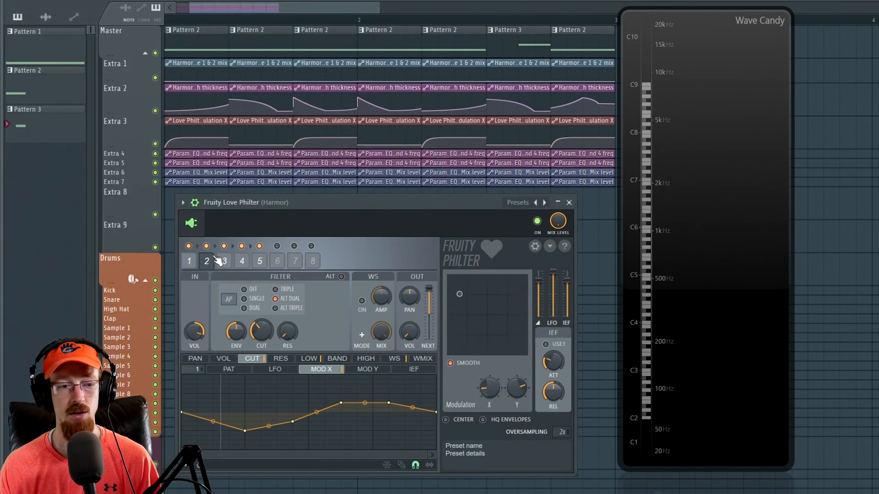
# Step: Examine the cutoff Mod X envelopes of filter units 1 to 5 and the Love Philter Modulation X automation clips
pyautogui.click(189, 262)
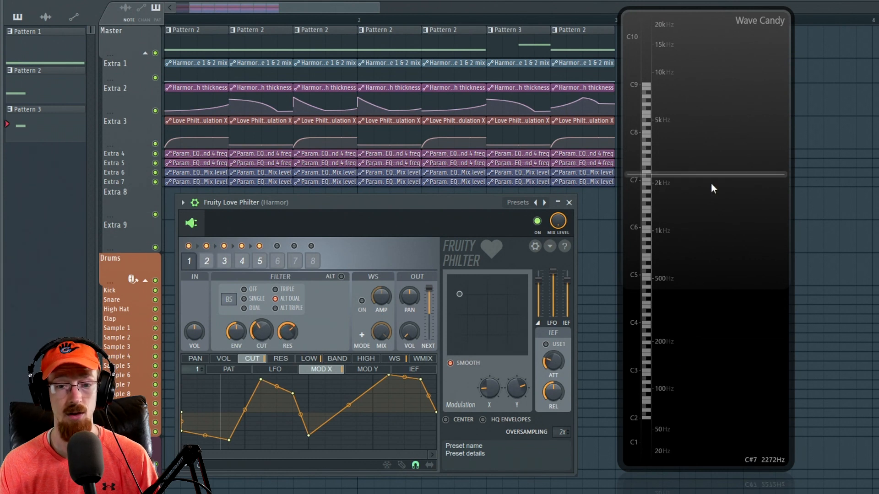
pyautogui.click(206, 261)
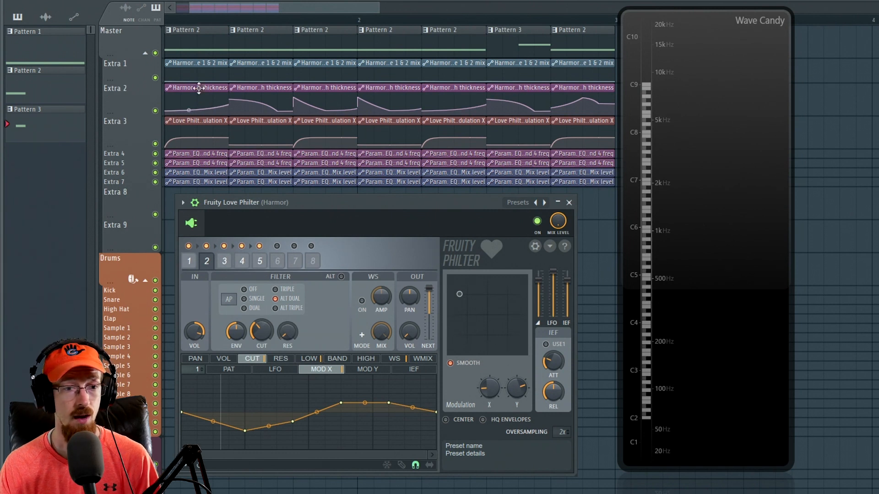
pyautogui.moveTo(195, 137); pyautogui.dragTo(602, 133)
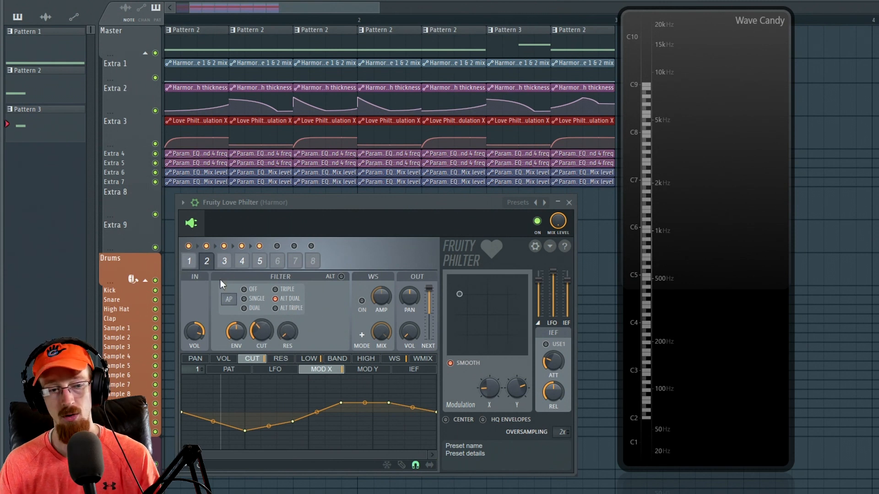
pyautogui.click(224, 261)
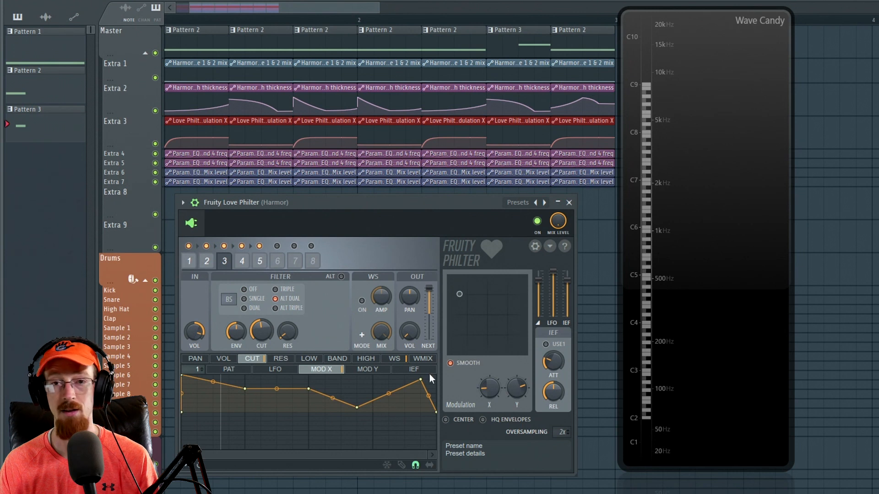
pyautogui.click(242, 261)
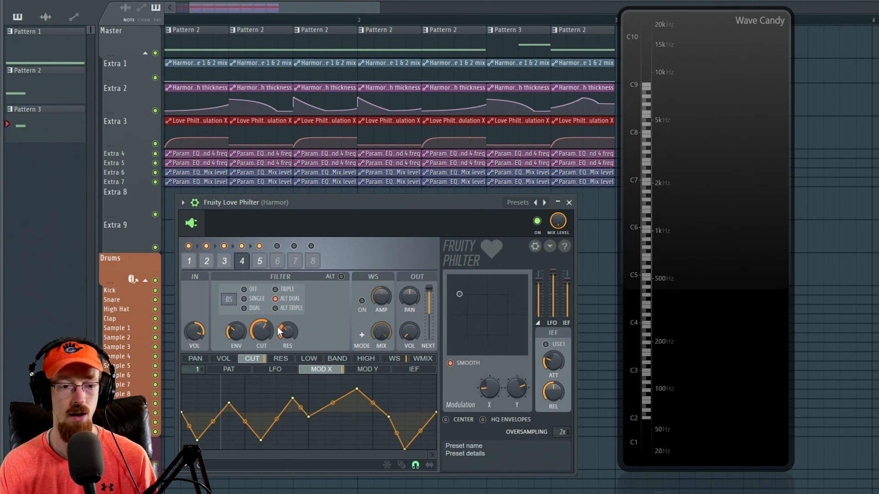
pyautogui.click(260, 261)
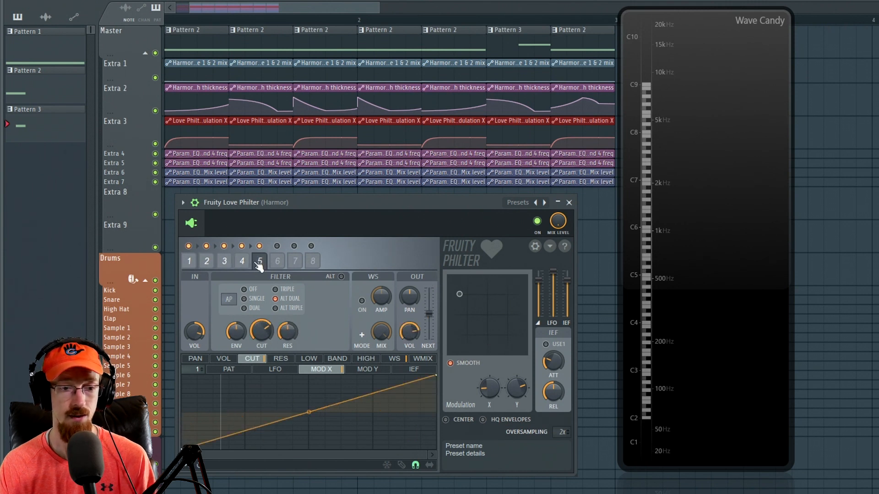
pyautogui.moveTo(256, 346); pyautogui.dragTo(257, 335)
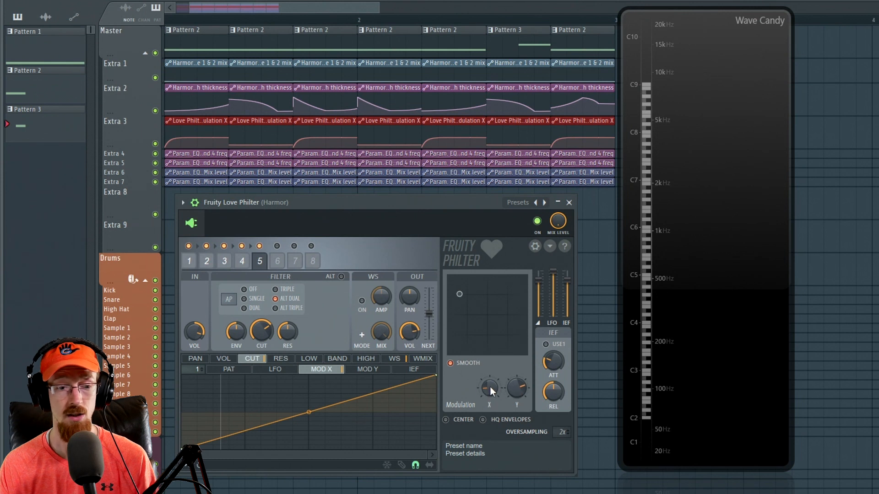
# Step: Compare the Low parameter's Mod X envelopes in filter units 1 and 5, returning to unit 1
pyautogui.click(190, 262)
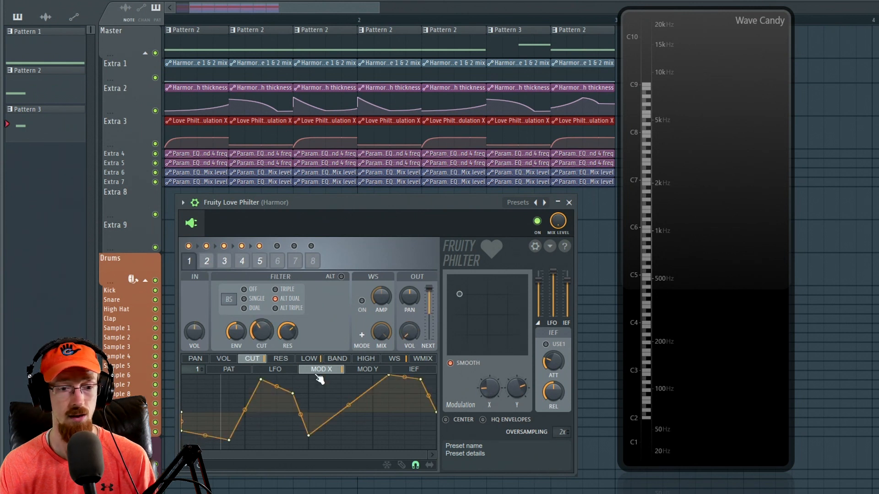
pyautogui.click(315, 359)
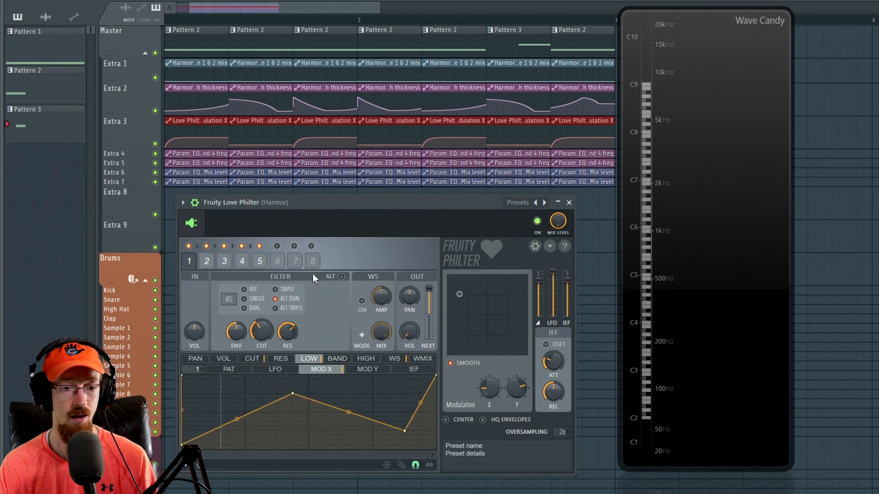
pyautogui.click(260, 261)
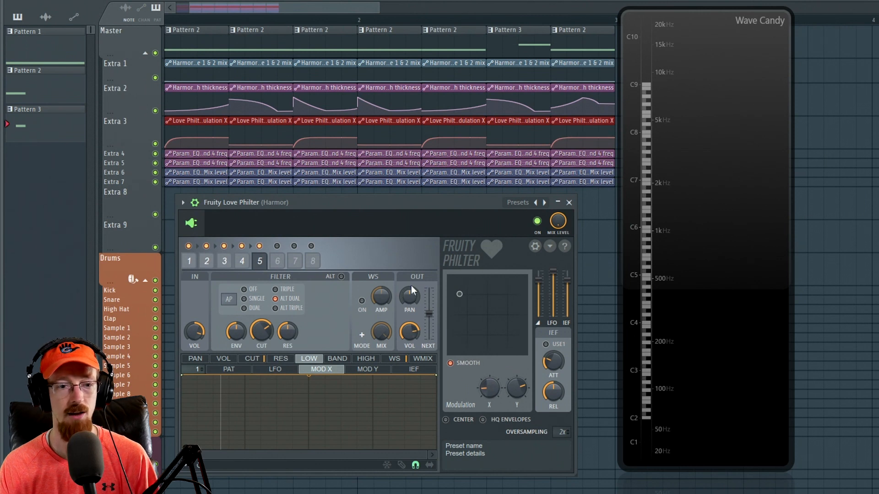
pyautogui.click(189, 261)
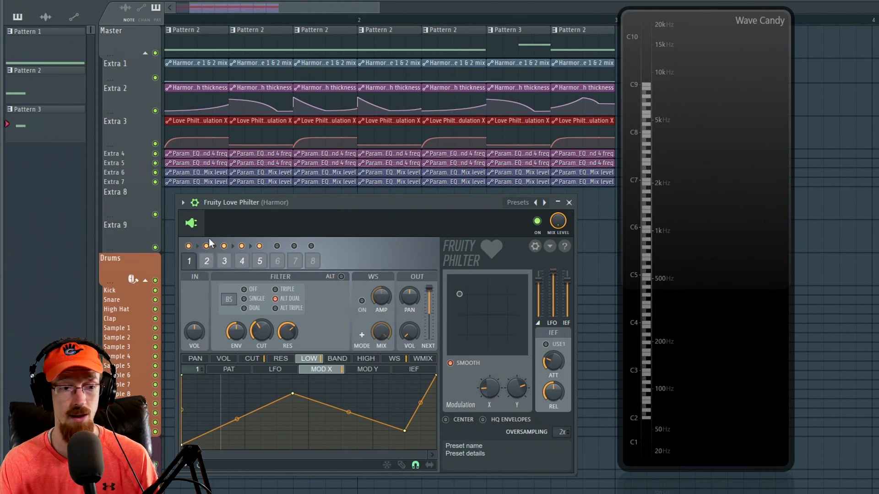
# Step: Check the Low parameter's Mod X envelope in filter unit 3 and return to unit 1
pyautogui.click(224, 261)
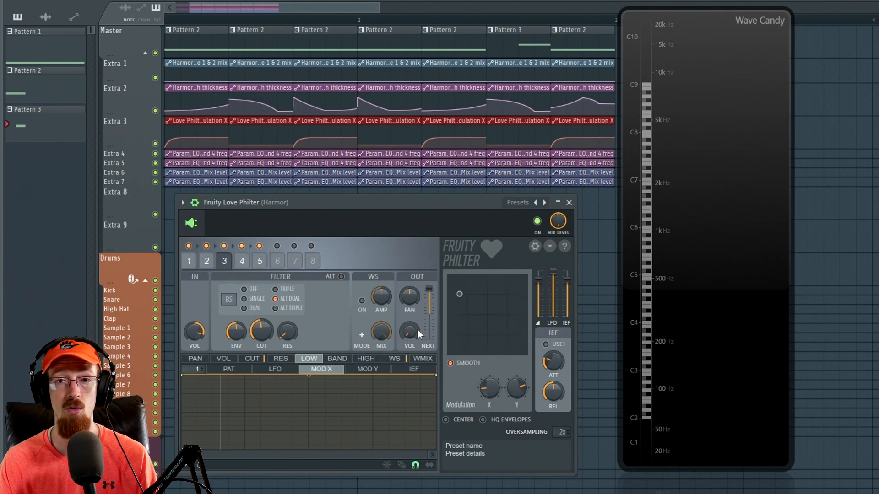
pyautogui.click(188, 266)
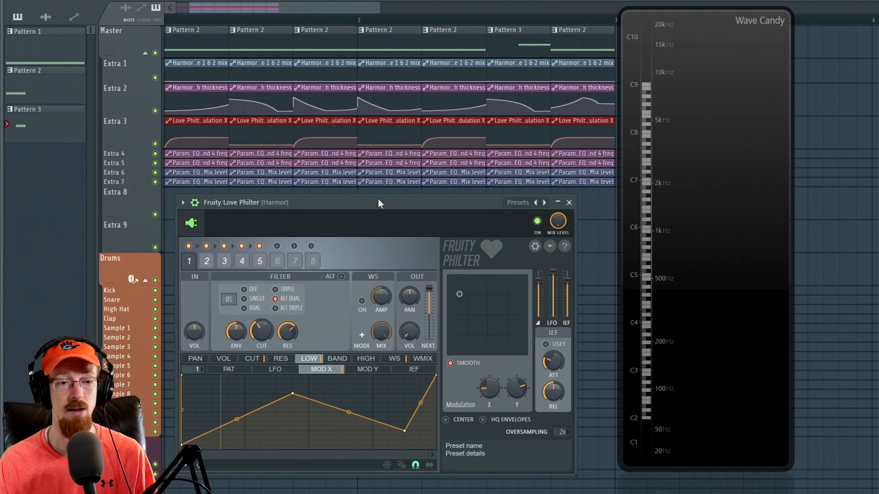
# Step: Play the playlist with Fruity Love Philter enabled, then bypass the effect and play it again to hear the unfiltered Harmor sound
pyautogui.press('space')
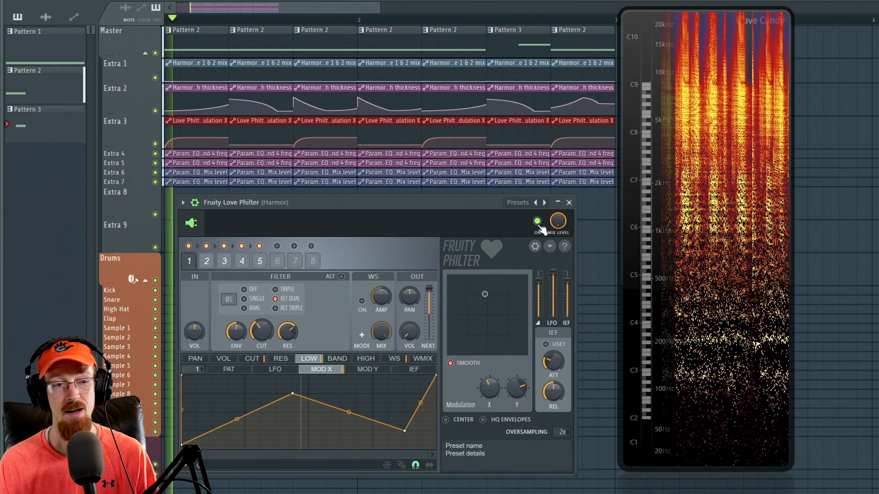
pyautogui.click(538, 221)
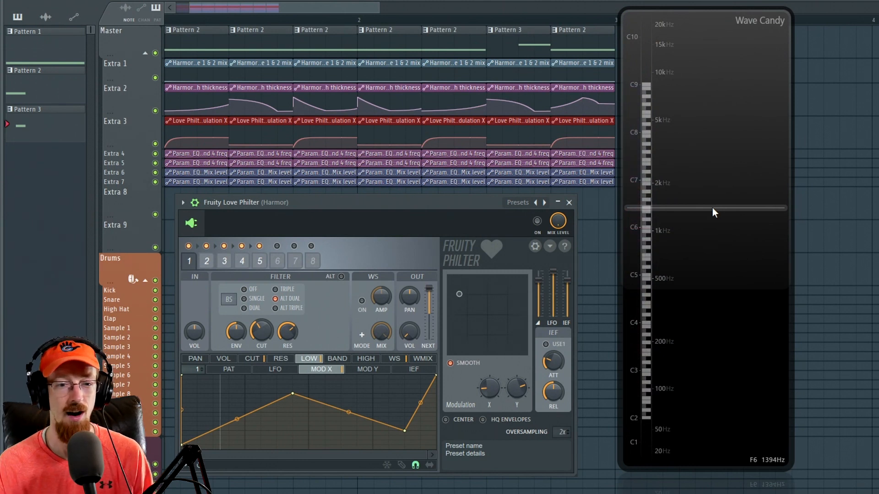
pyautogui.press('space')
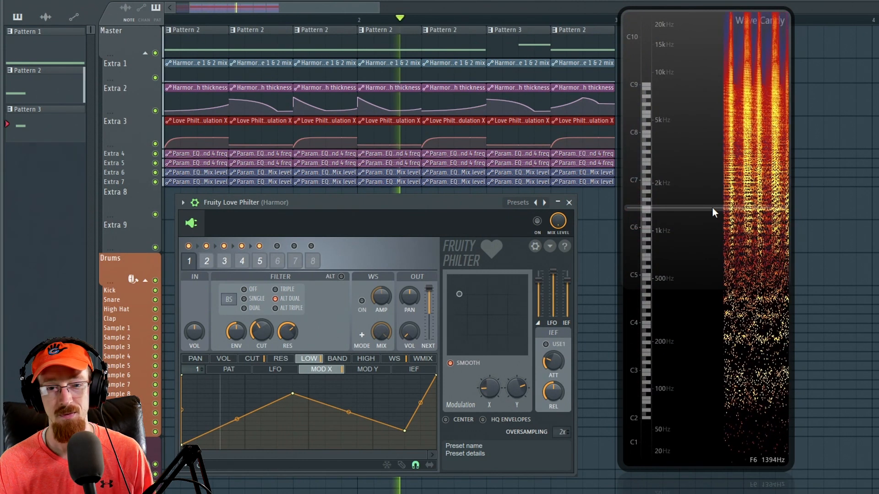
pyautogui.press('space')
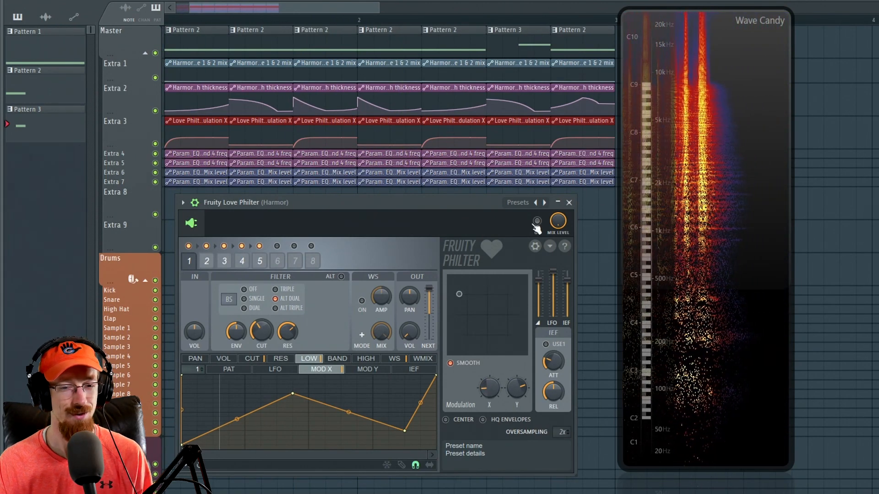
# Step: Re-enable Fruity Love Philter and play the playlist, switching the effect off and back on during playback to compare the sound
pyautogui.click(537, 221)
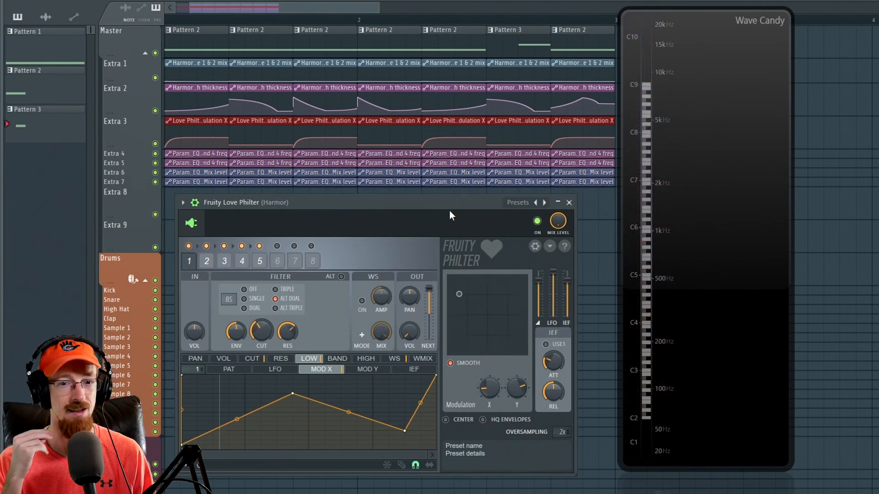
pyautogui.press('space')
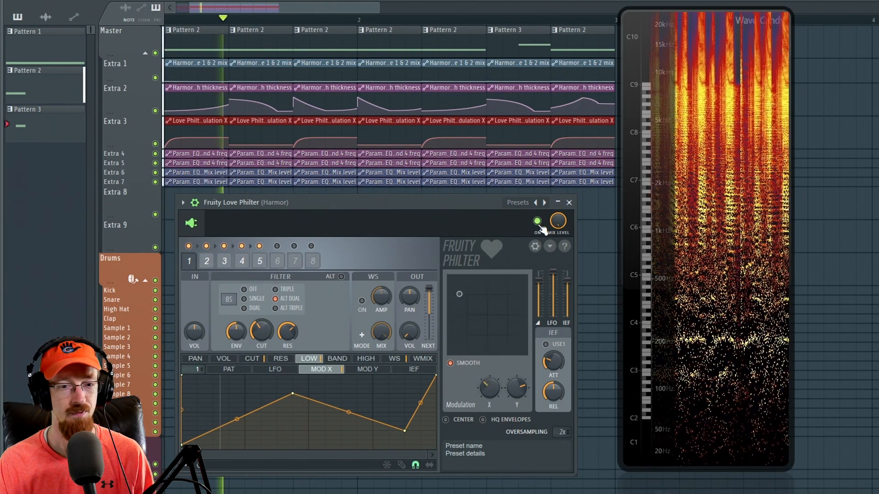
pyautogui.click(538, 223)
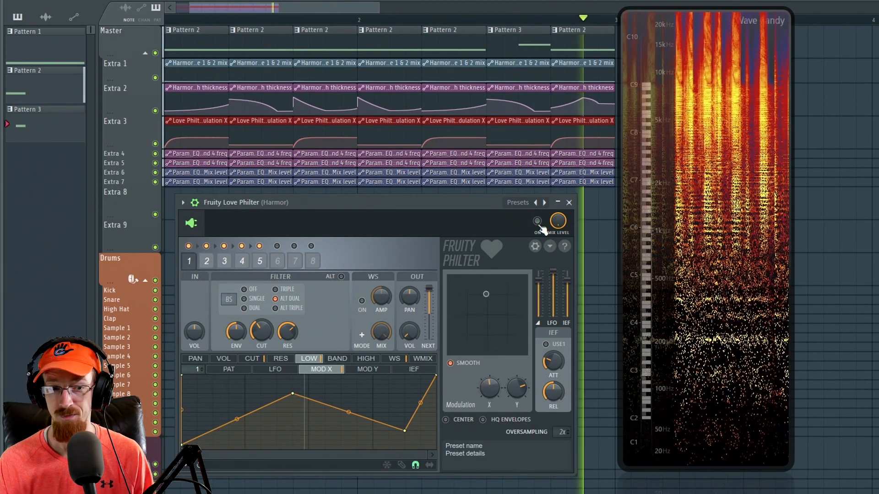
pyautogui.click(538, 222)
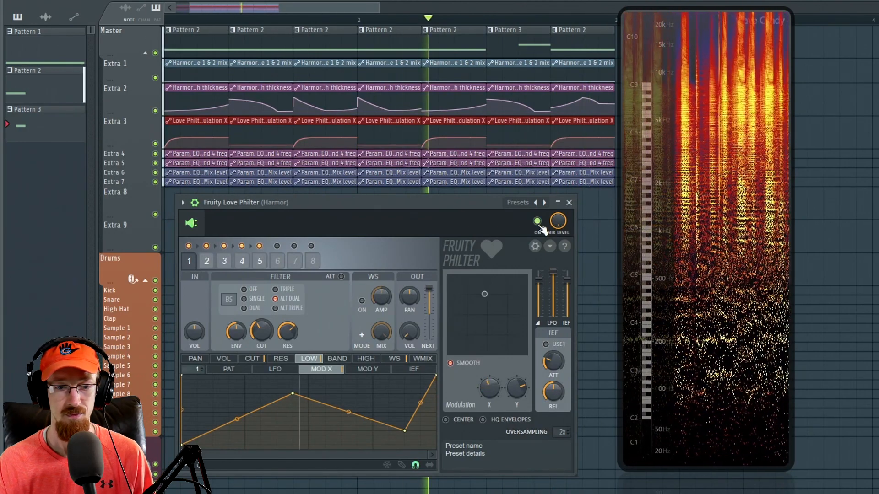